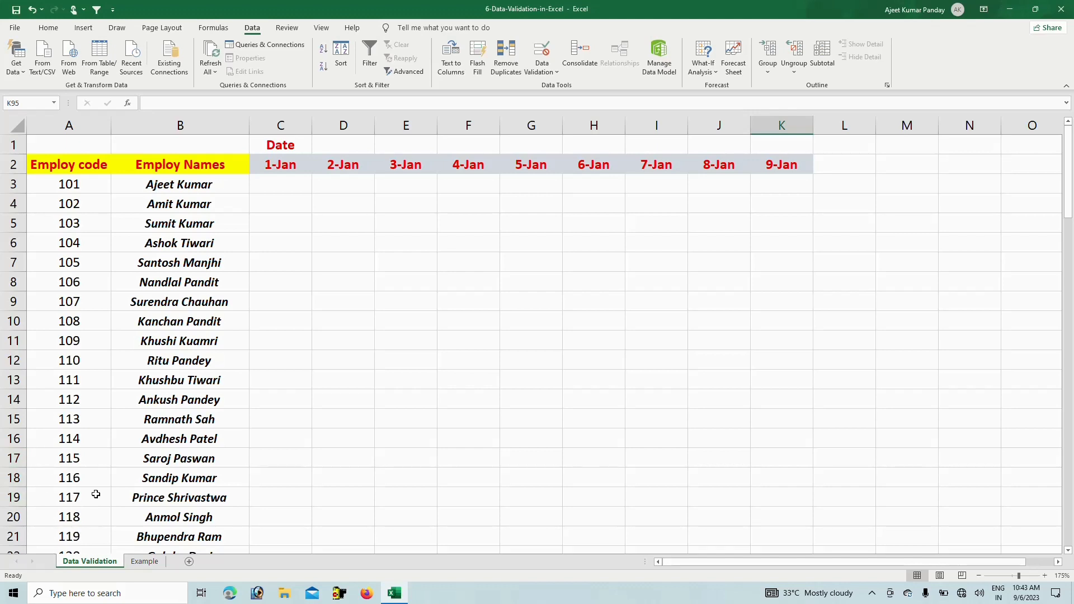
# Switch to the Example sheet, which holds the employee form and the city and position lists
pyautogui.click(149, 561)
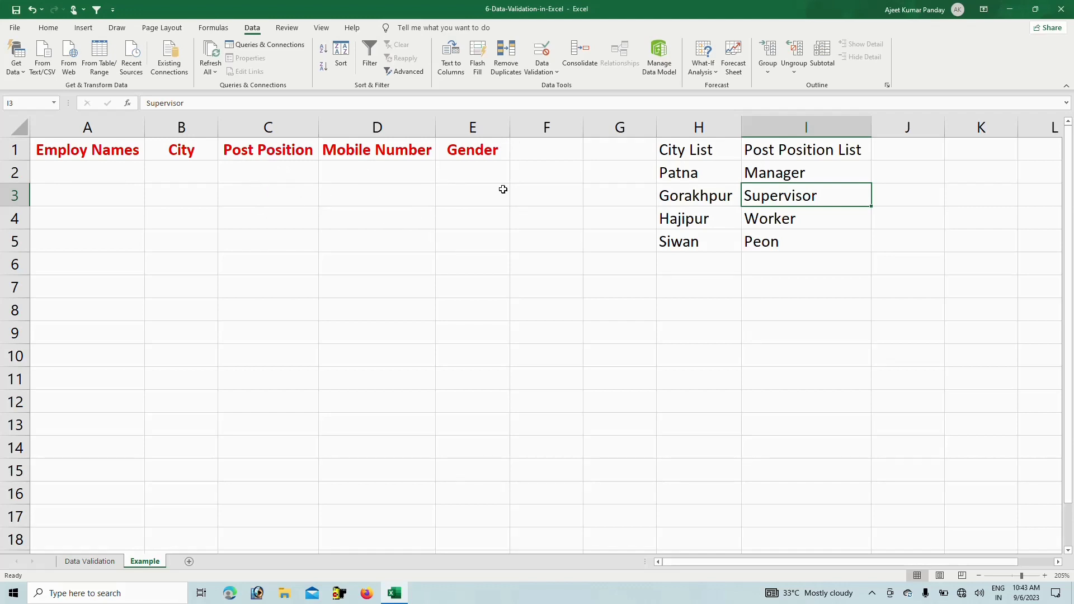
# Enter 'Panta' in B2, type a trial 'Pat' in B3 and delete it, then select column B
pyautogui.click(178, 170)
pyautogui.write('Panta')
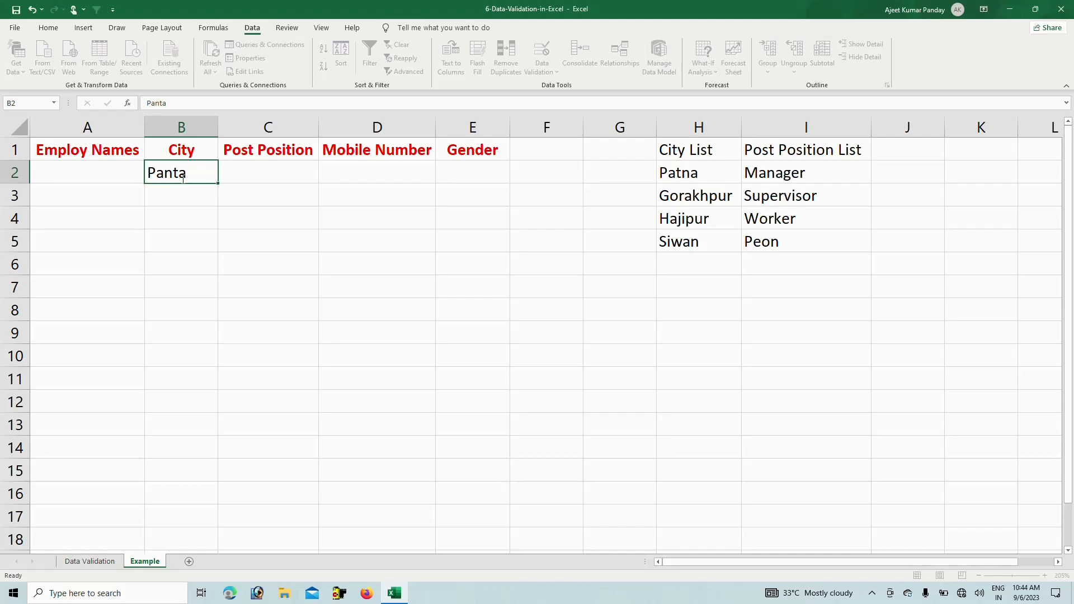
pyautogui.press('Return')
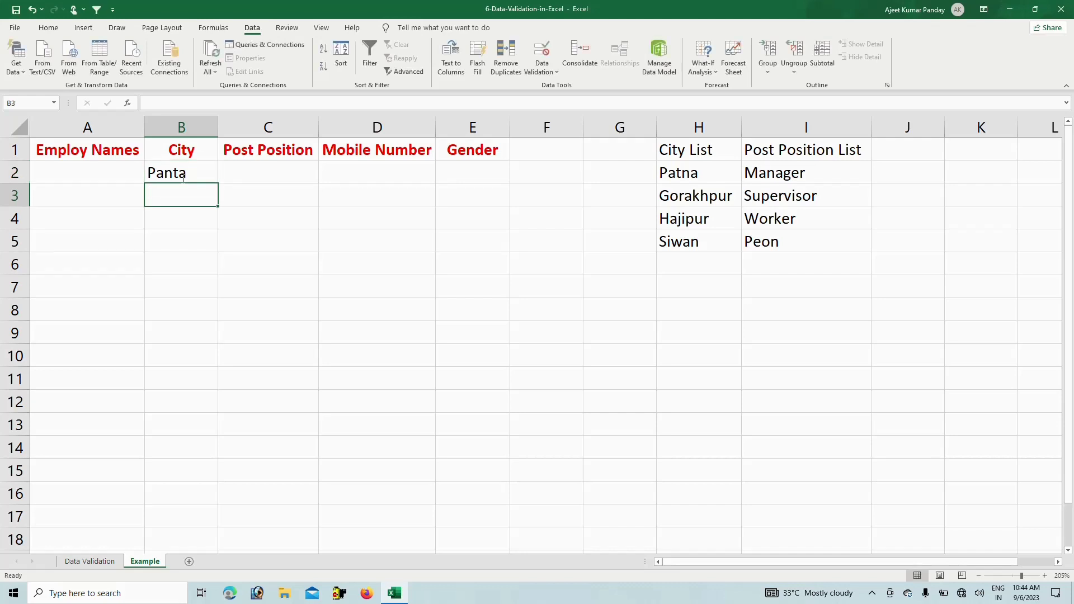
pyautogui.write('Pat')
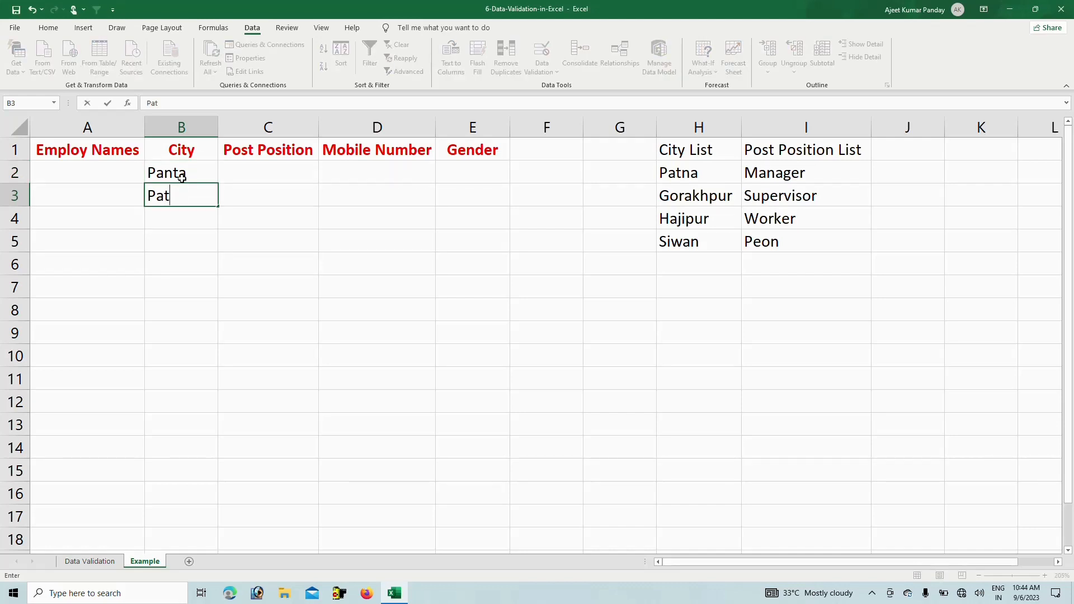
pyautogui.click(183, 219)
pyautogui.doubleClick(188, 195)
pyautogui.moveTo(186, 194); pyautogui.dragTo(90, 206)
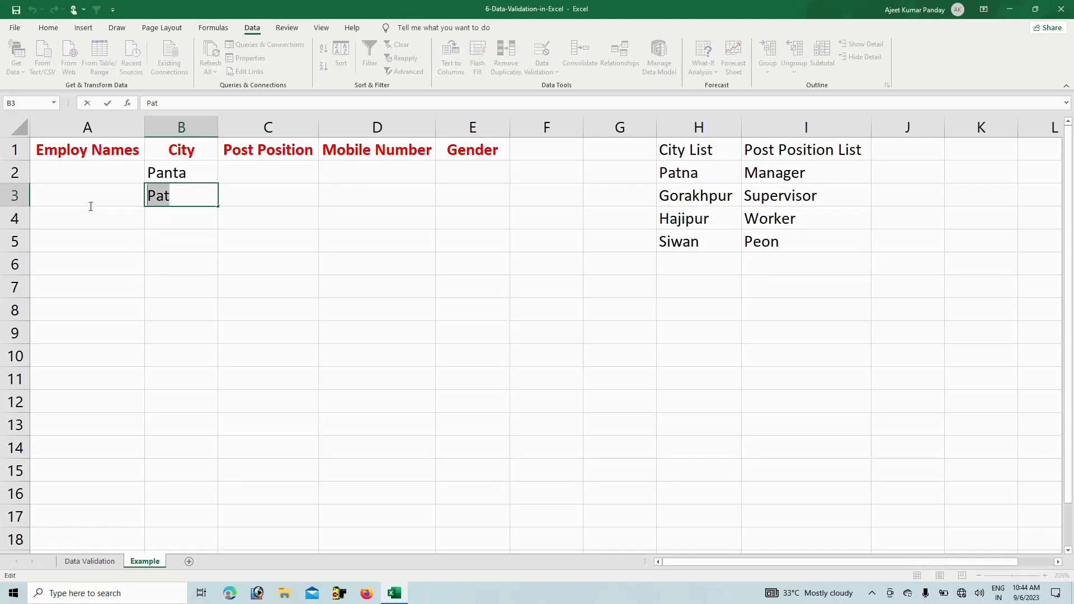
pyautogui.press('BackSpace')
pyautogui.click(156, 231)
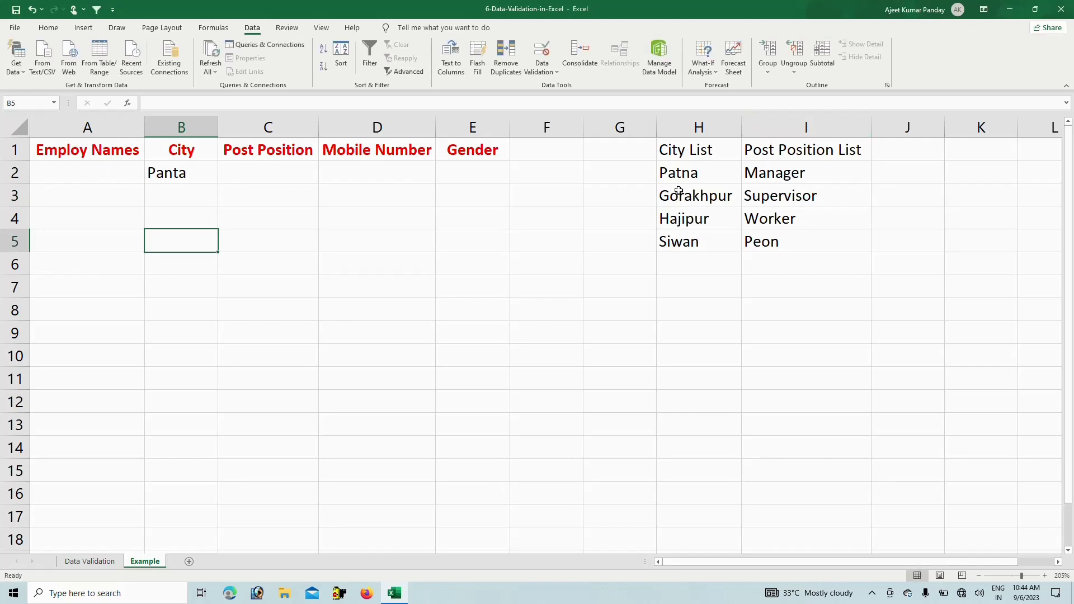
pyautogui.click(192, 177)
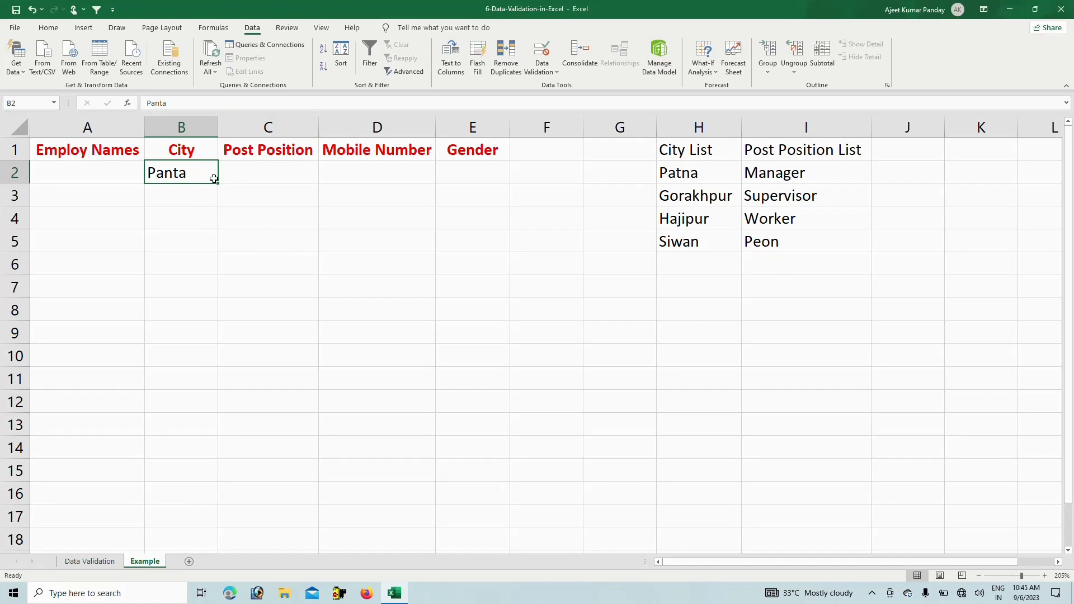
pyautogui.click(195, 129)
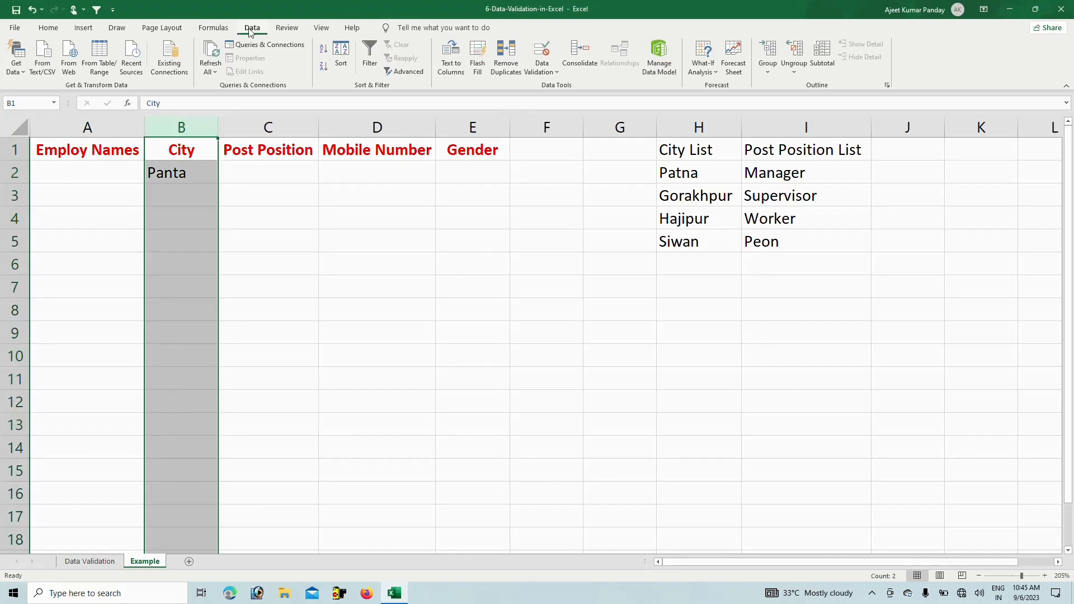
# Apply a List validation with source =$H$2:$H$6 to the whole City column B
pyautogui.click(548, 66)
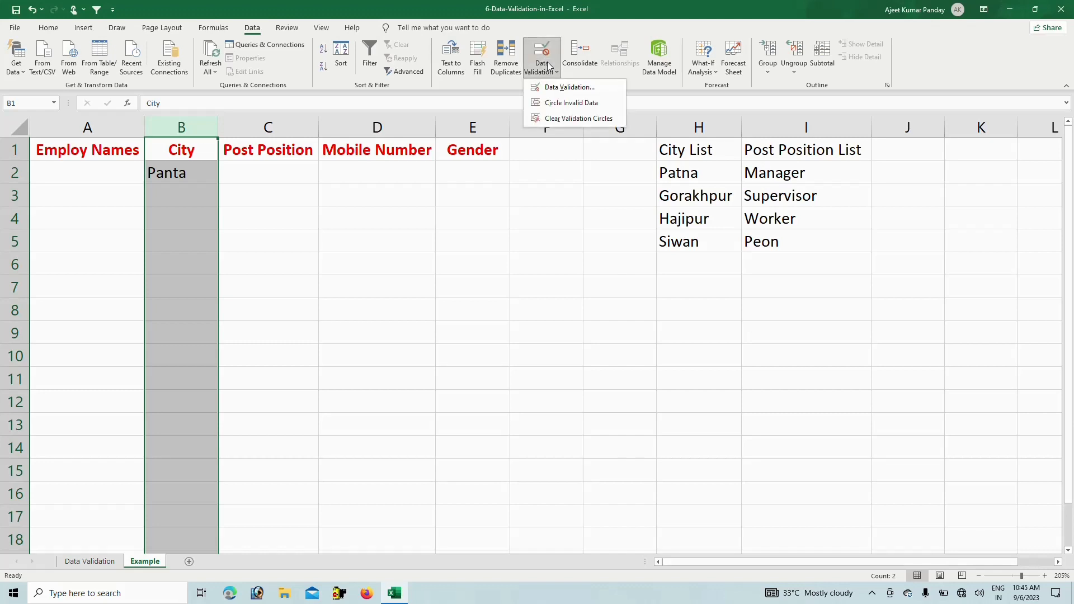
pyautogui.click(560, 88)
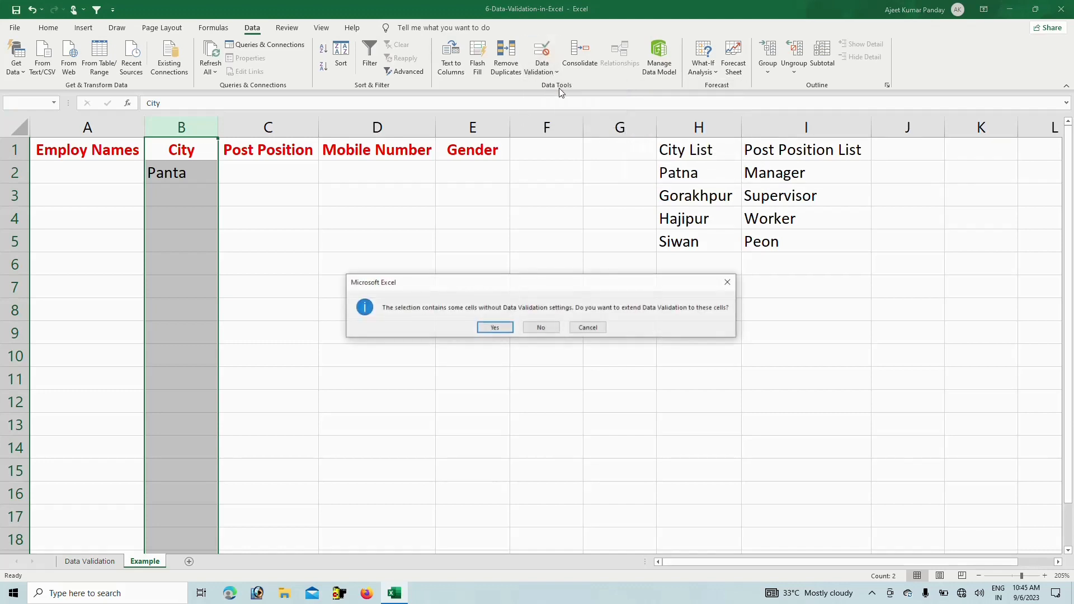
pyautogui.click(496, 328)
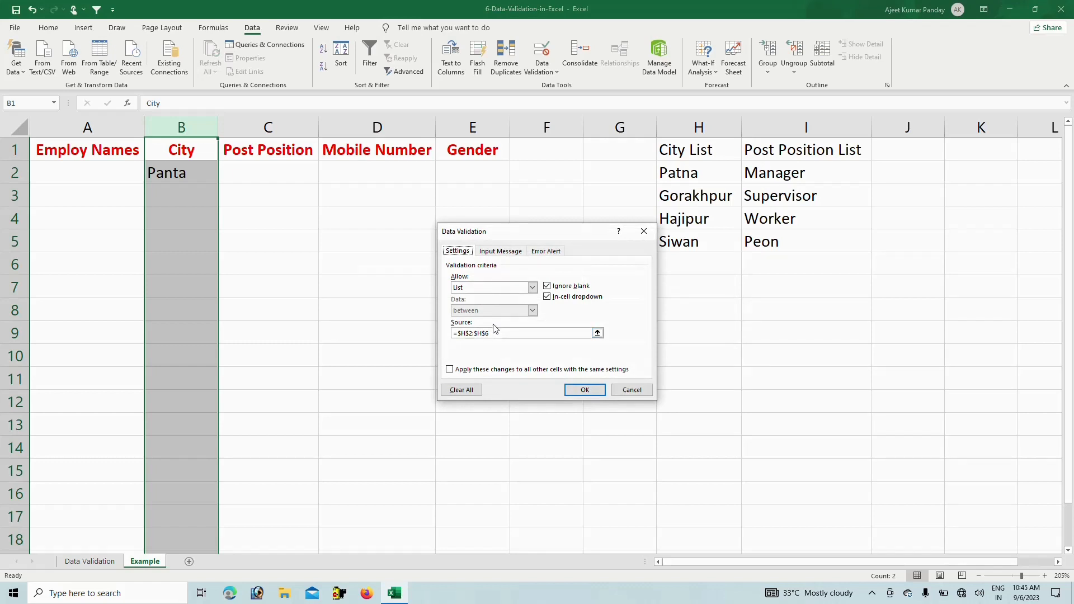
pyautogui.click(533, 288)
pyautogui.click(532, 288)
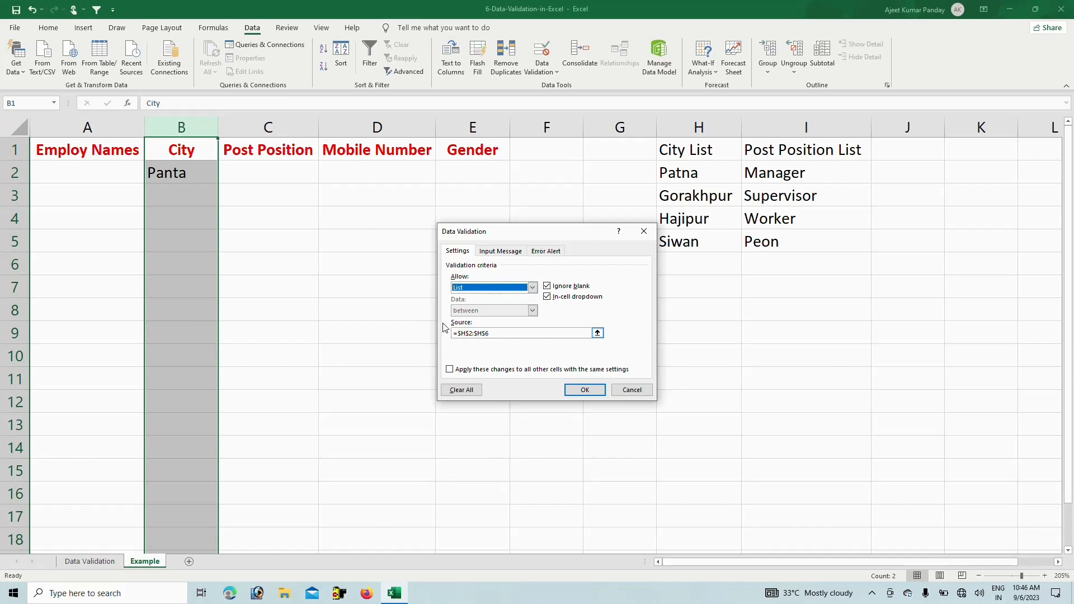
pyautogui.moveTo(500, 333); pyautogui.dragTo(437, 333)
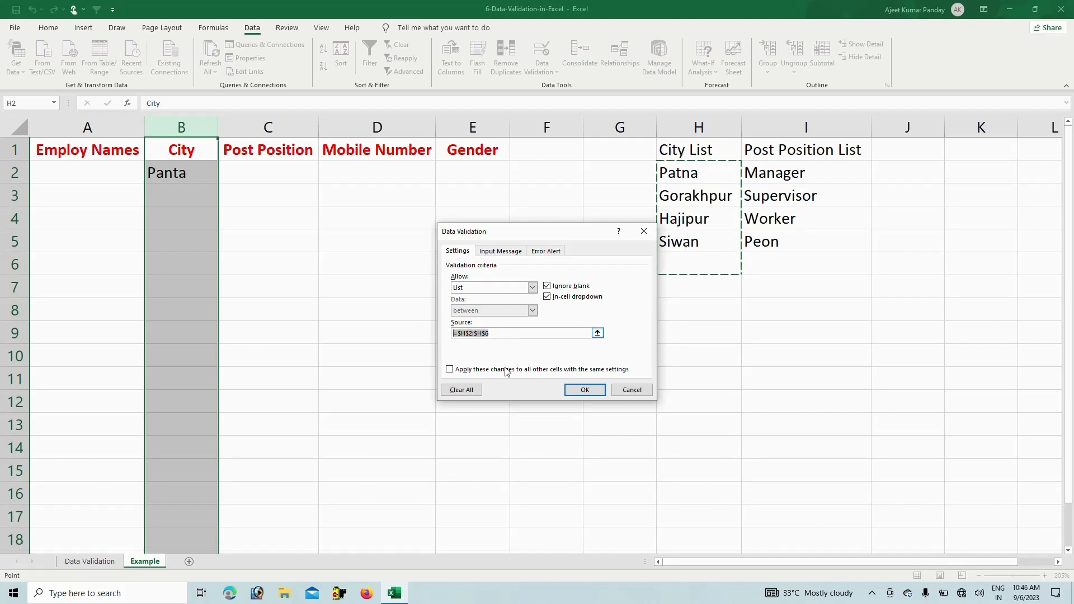
pyautogui.click(582, 390)
pyautogui.click(231, 178)
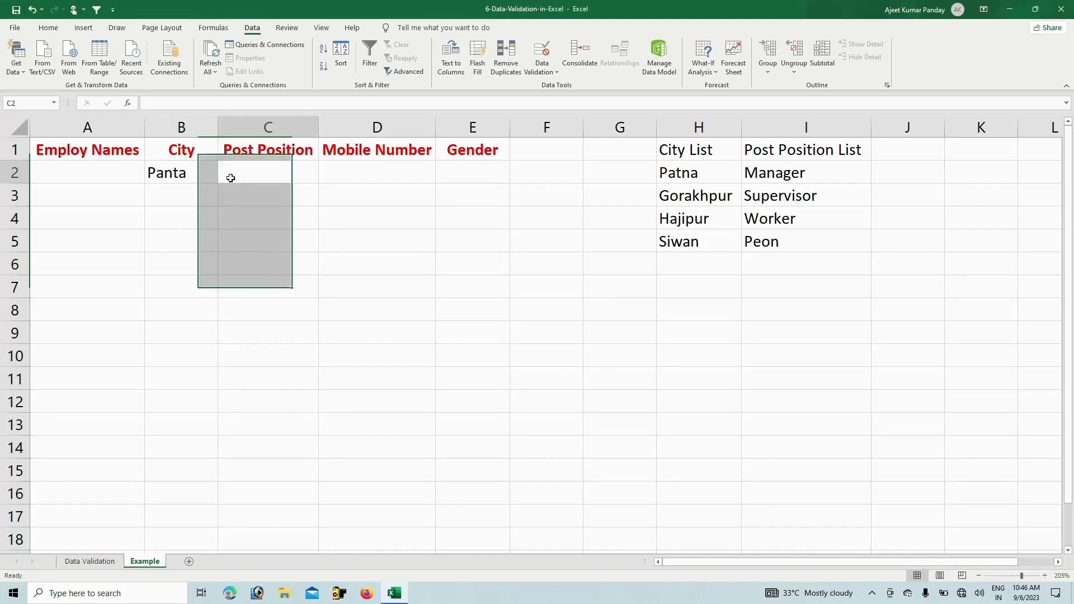
pyautogui.click(184, 173)
# Pick Patna, Gorakhpur and Hajipur for B2:B4 from the city drop-downs
pyautogui.click(223, 179)
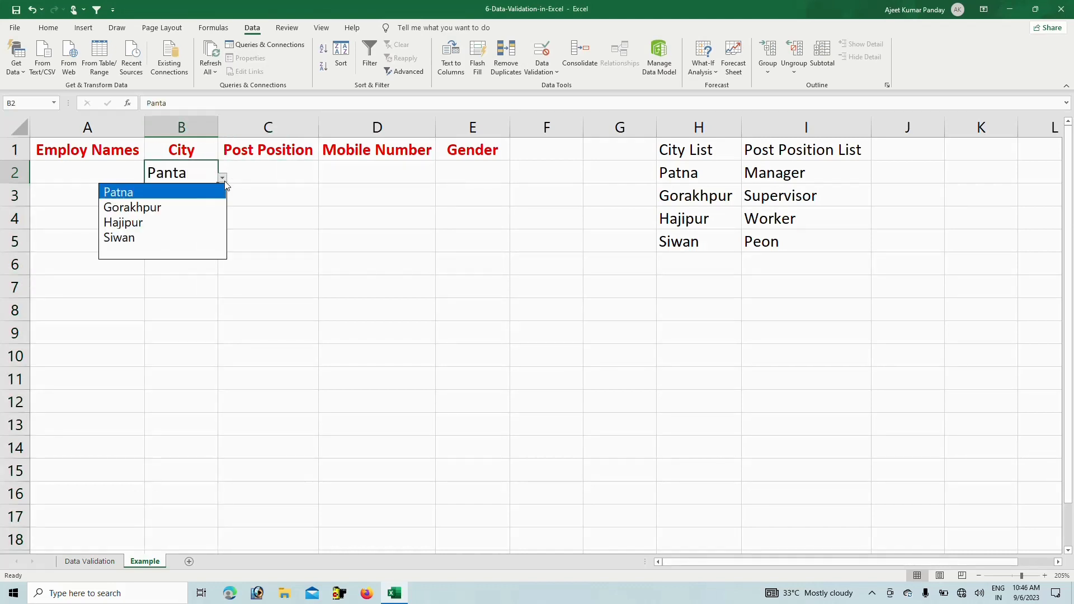
pyautogui.click(136, 195)
pyautogui.click(193, 196)
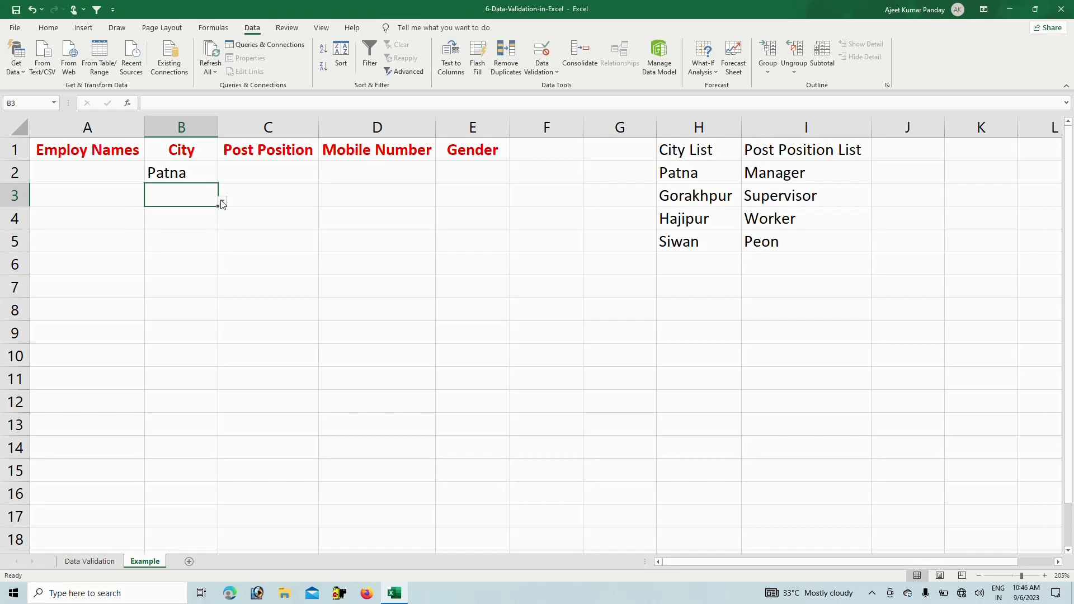
pyautogui.click(222, 200)
pyautogui.click(147, 231)
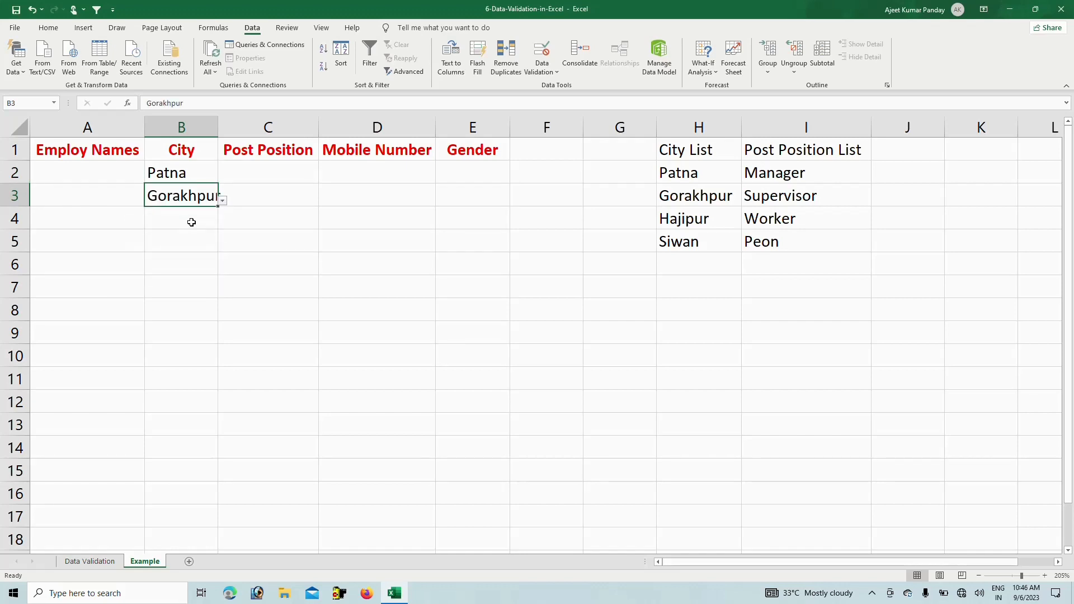
pyautogui.click(193, 220)
pyautogui.click(222, 224)
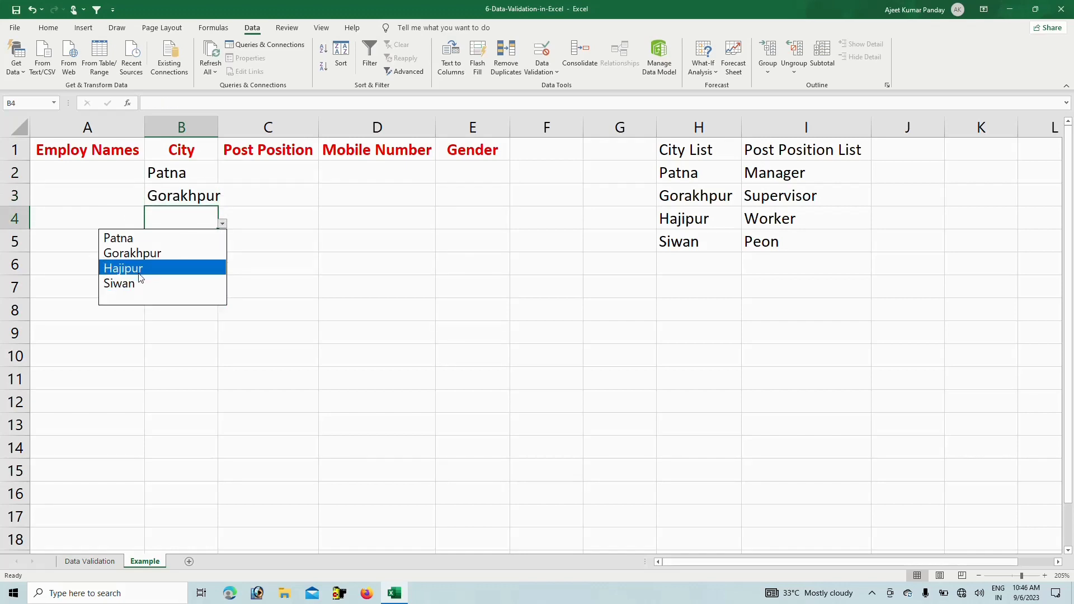
pyautogui.click(140, 271)
# Pick Siwan for B5 and autofit column B to the city names
pyautogui.click(188, 237)
pyautogui.click(223, 249)
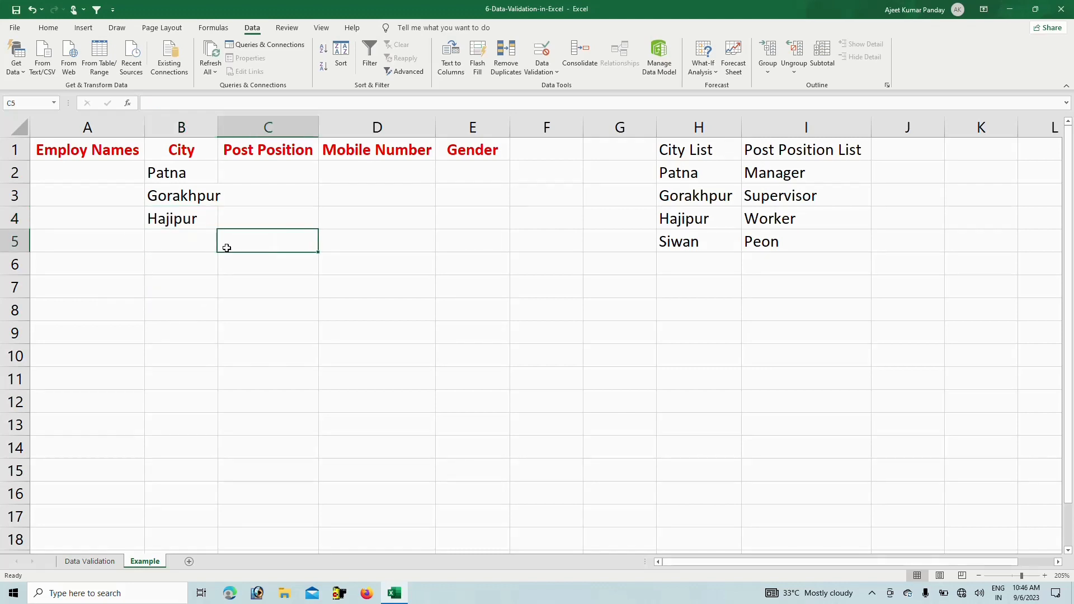
pyautogui.click(209, 234)
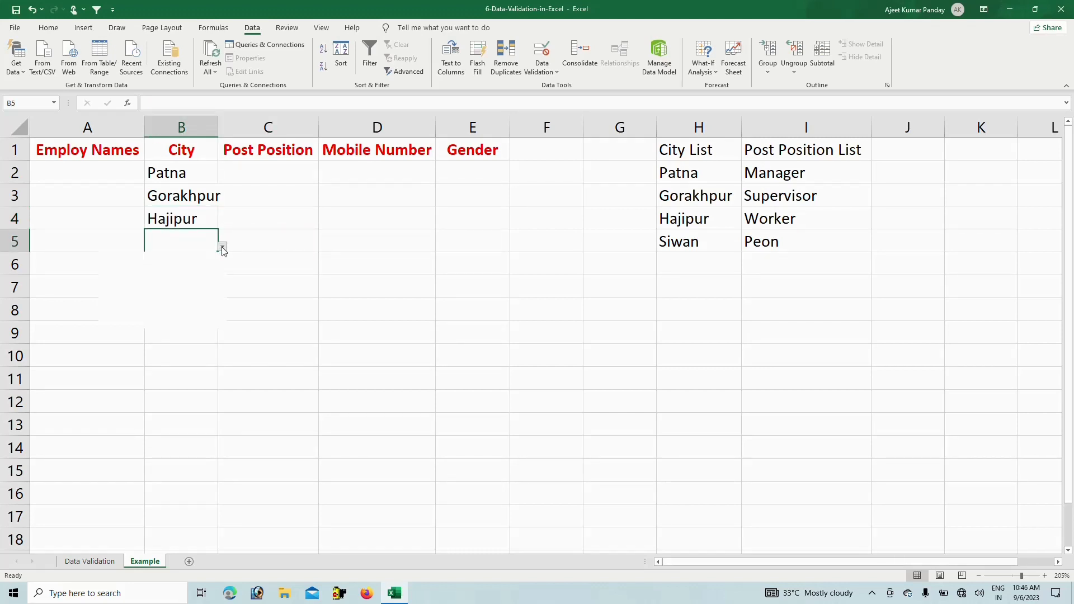
pyautogui.click(222, 246)
pyautogui.click(158, 304)
pyautogui.click(187, 259)
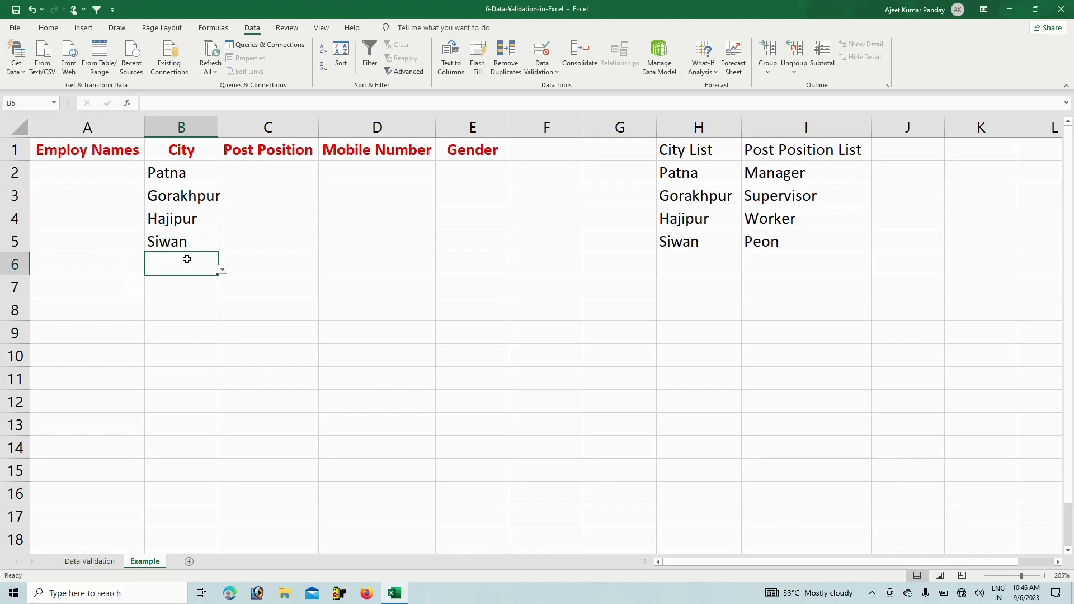
pyautogui.doubleClick(218, 126)
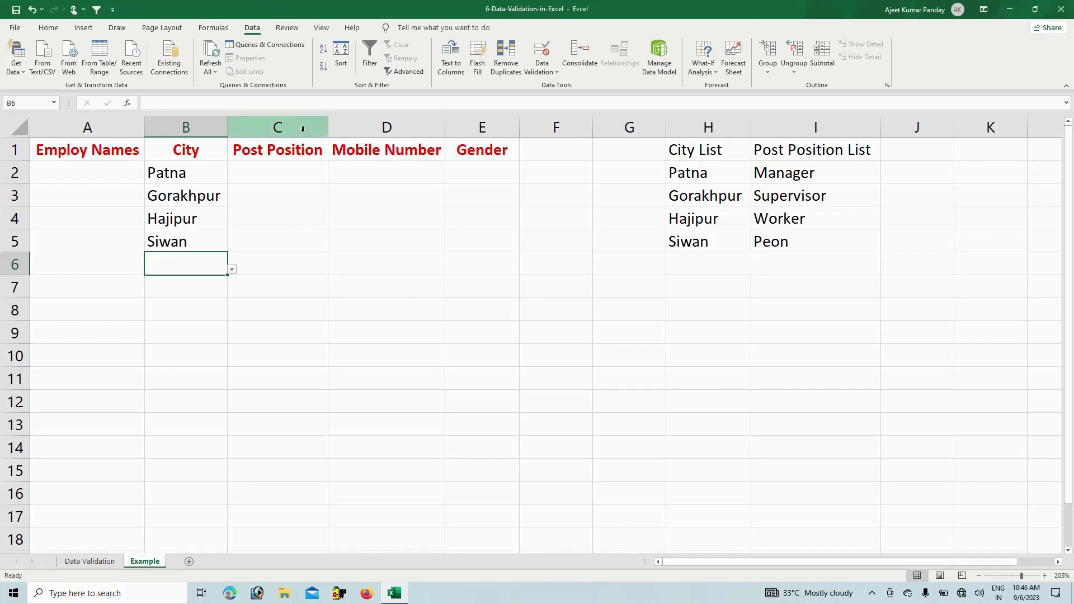
# Give the Post Position column C a List validation with source =$I$2:$I$7
pyautogui.click(270, 127)
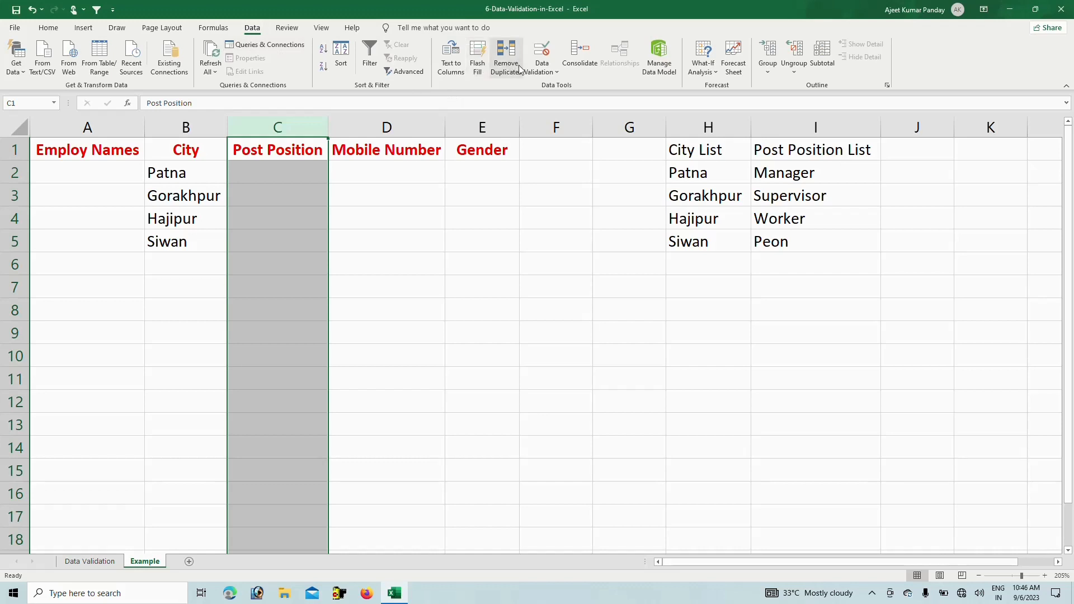
pyautogui.click(548, 72)
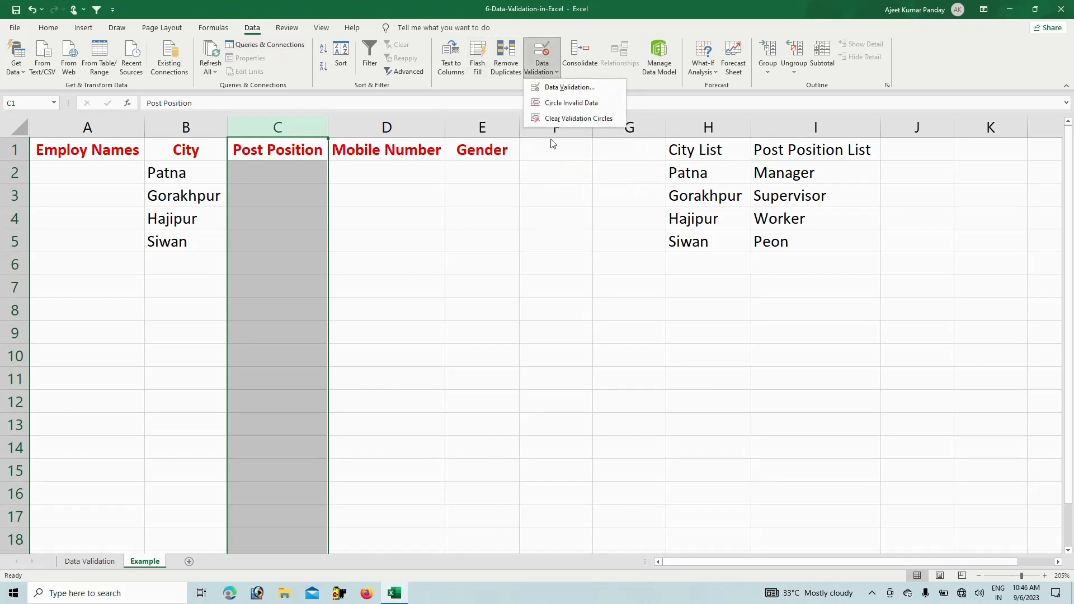
pyautogui.click(568, 88)
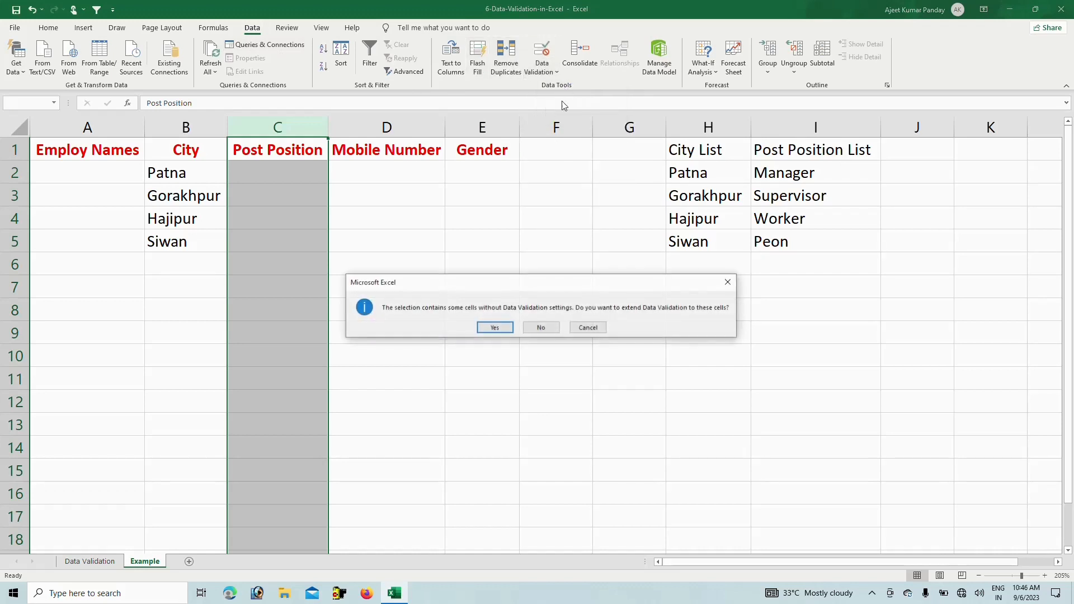
pyautogui.click(496, 328)
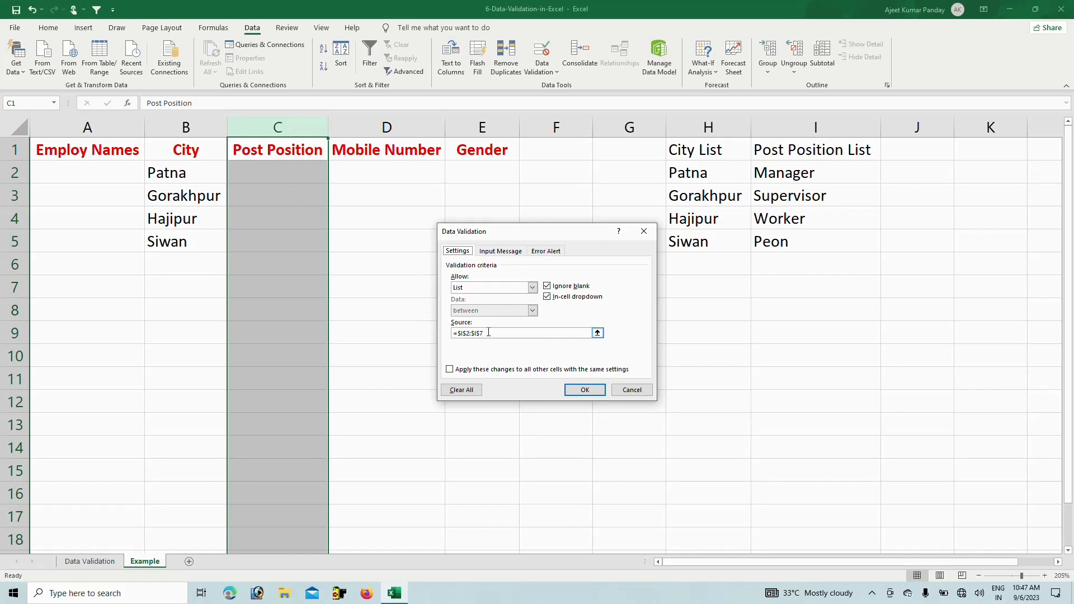
pyautogui.moveTo(482, 333); pyautogui.dragTo(451, 333)
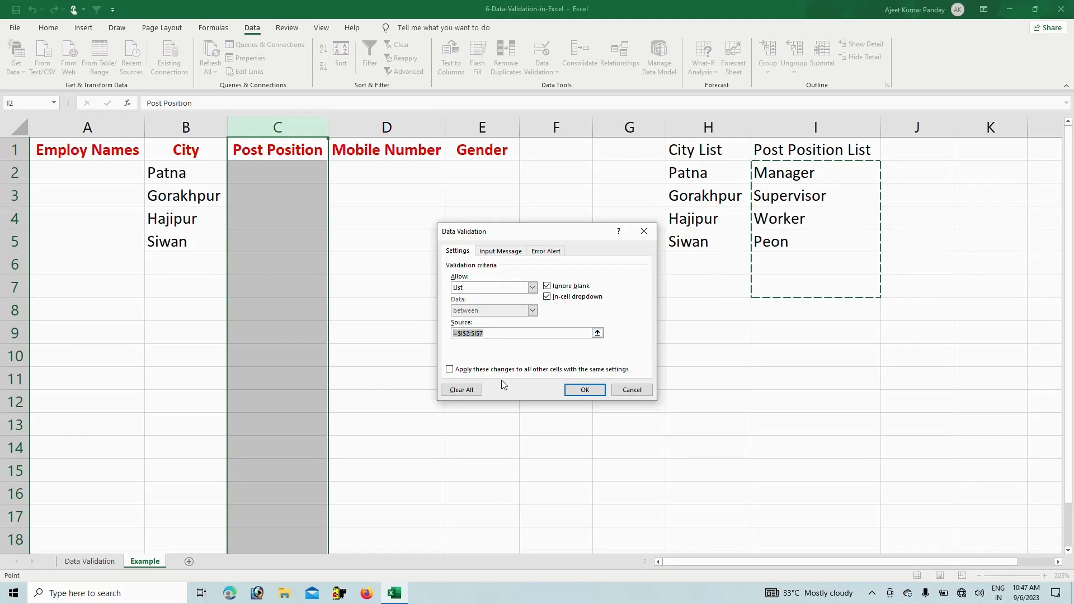
pyautogui.click(585, 390)
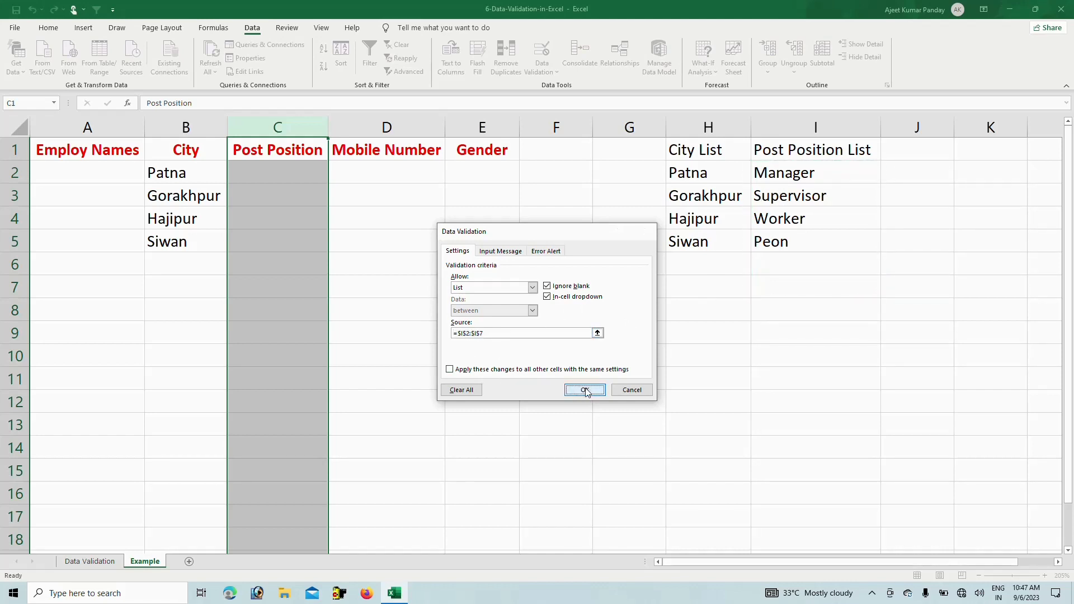
pyautogui.moveTo(358, 219); pyautogui.dragTo(352, 224)
pyautogui.click(316, 180)
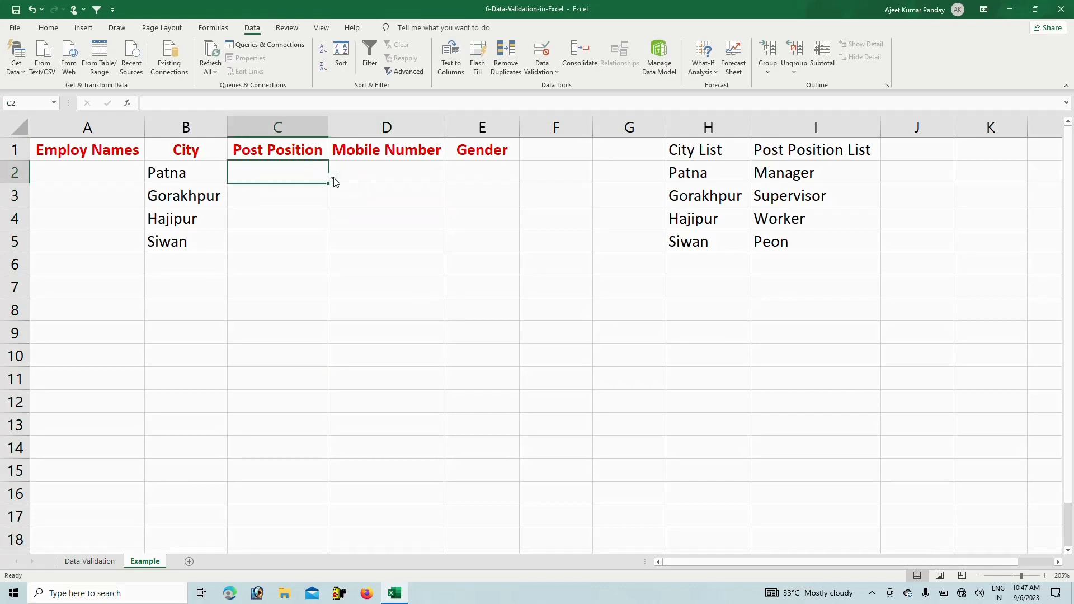
# Pick Supervisor for C2 and Worker for C3 from the position drop-downs
pyautogui.click(332, 178)
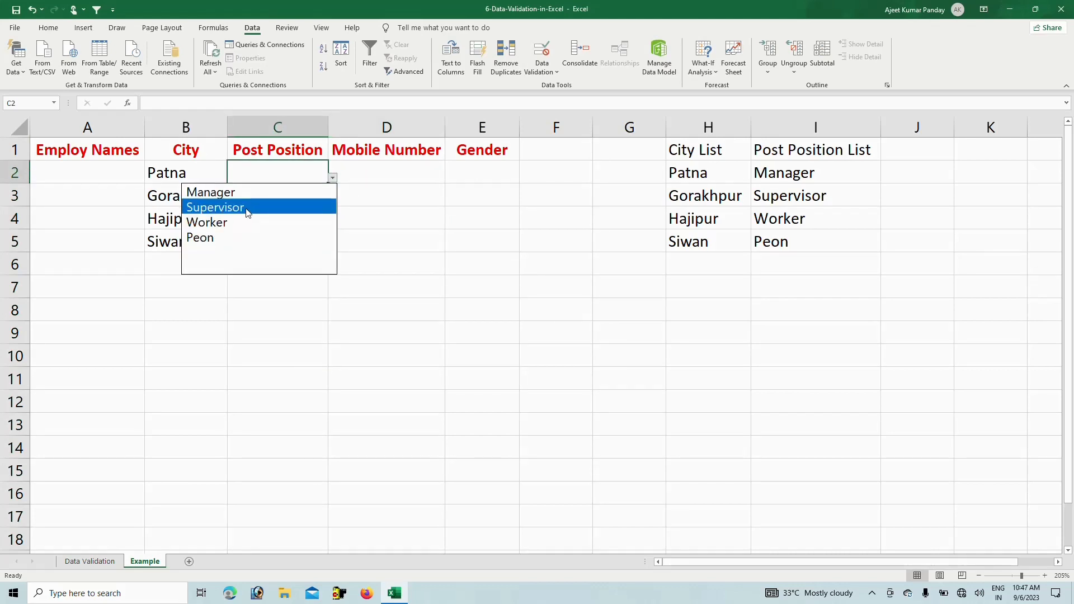
pyautogui.click(247, 207)
pyautogui.click(309, 199)
pyautogui.click(332, 201)
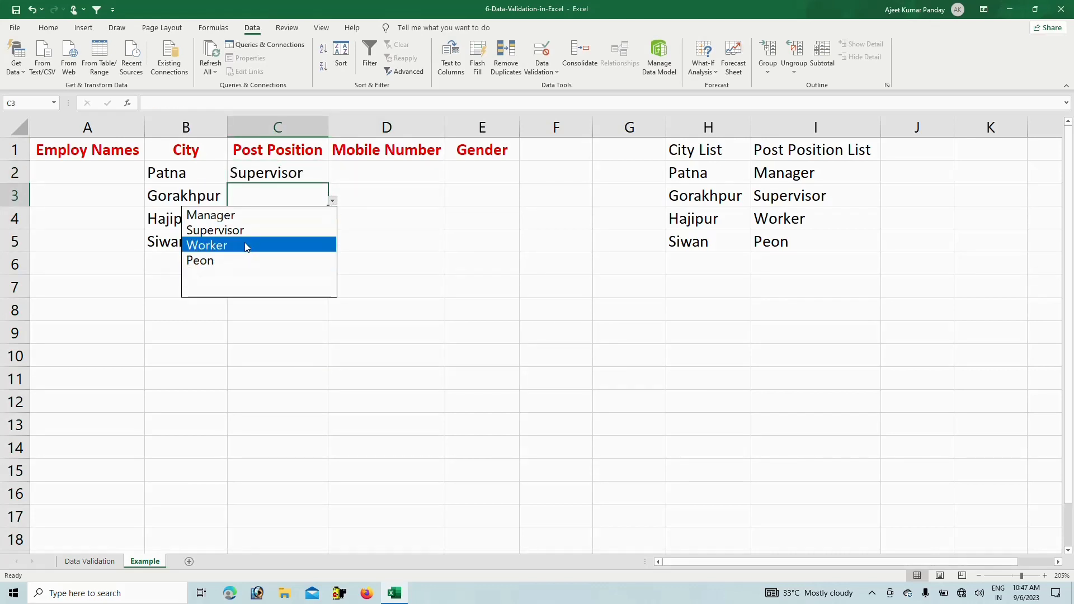
pyautogui.click(247, 243)
pyautogui.click(290, 222)
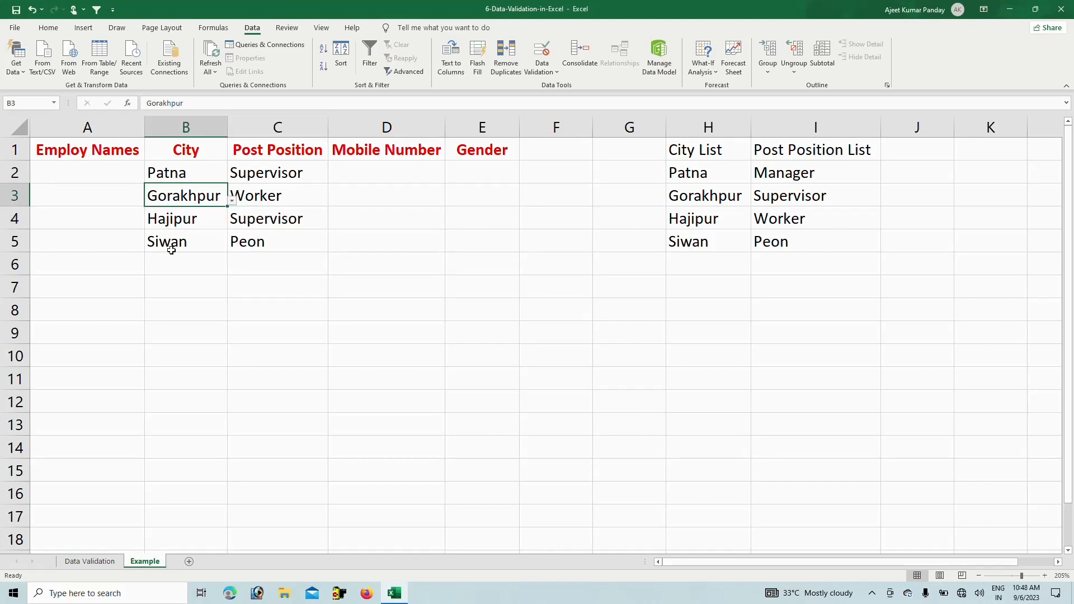
pyautogui.click(171, 249)
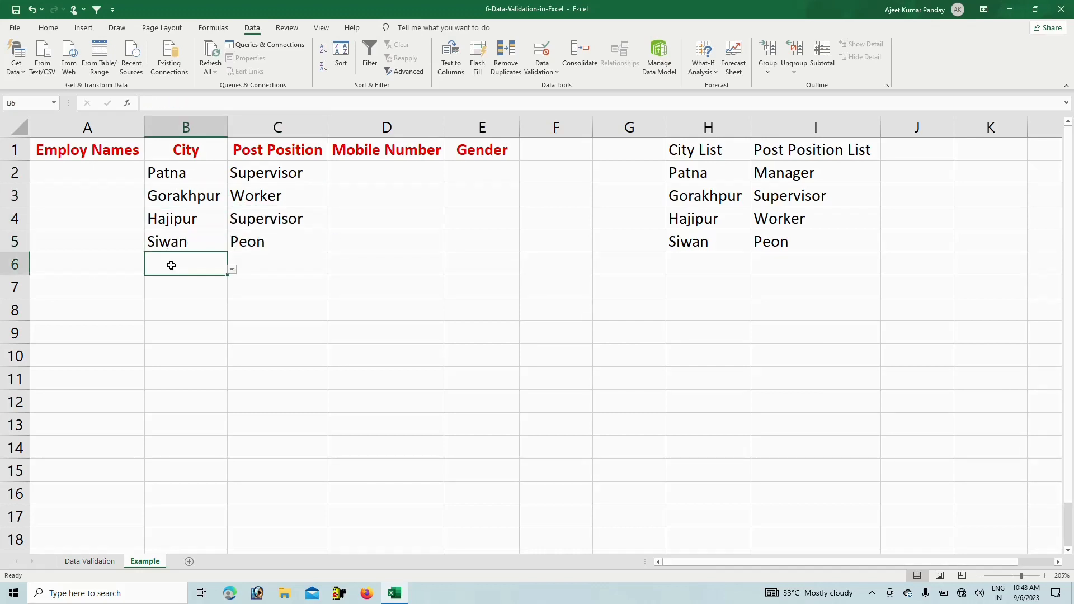
pyautogui.click(165, 266)
# Test the validation by entering 'patlipu' in B6, then cancel the resulting error
pyautogui.doubleClick(182, 262)
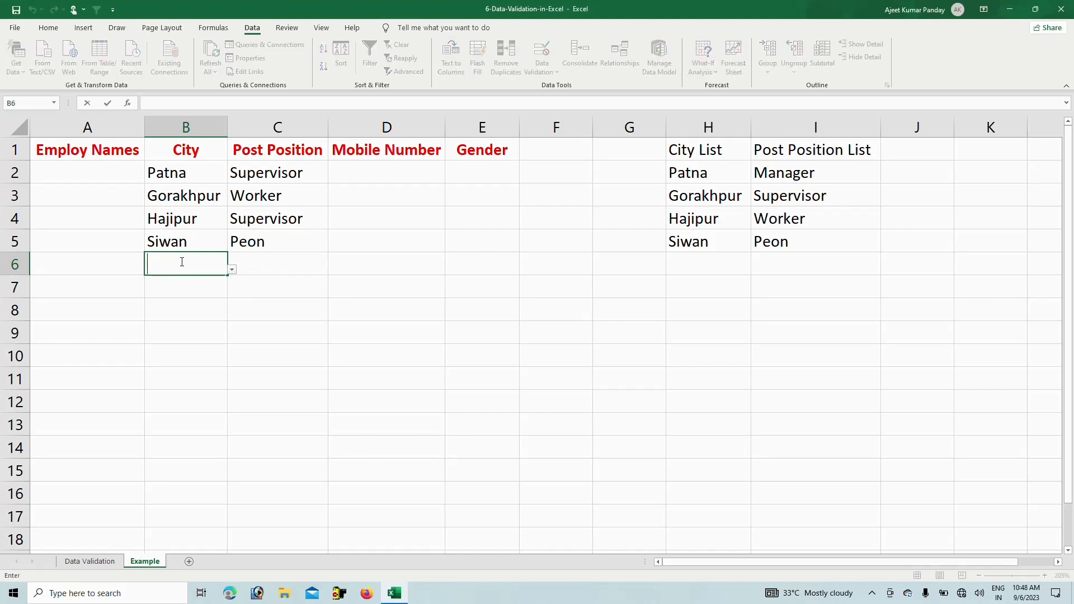
pyautogui.write('patliputra')
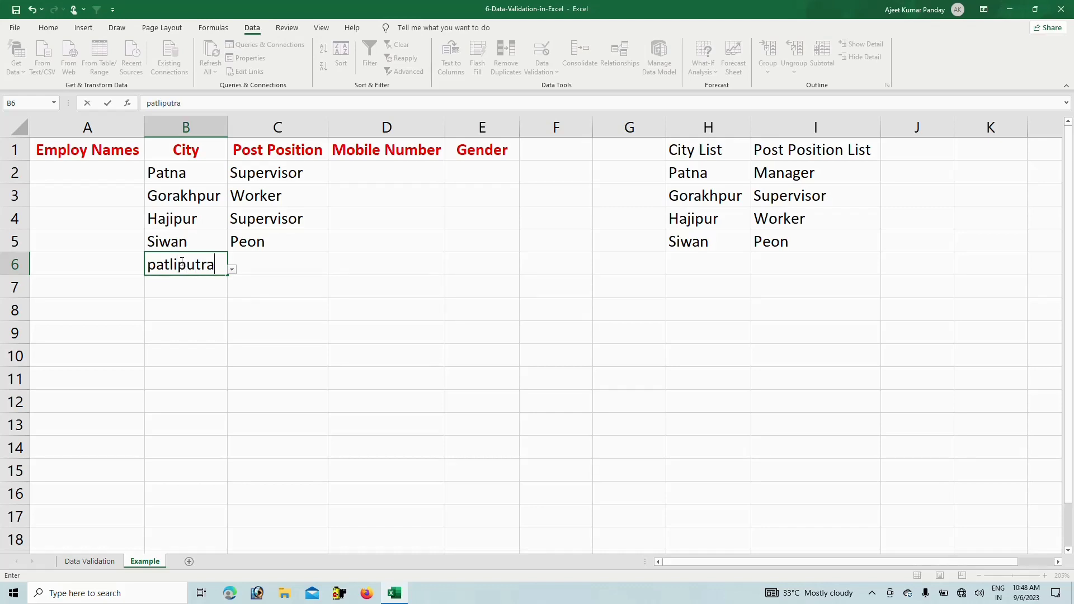
pyautogui.press('Return')
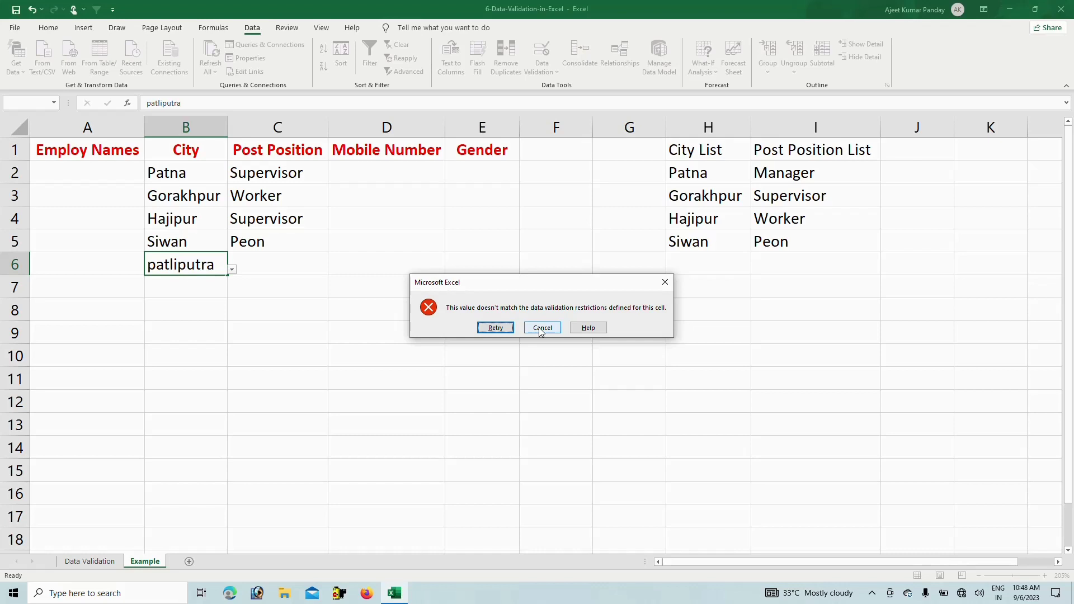
pyautogui.click(542, 330)
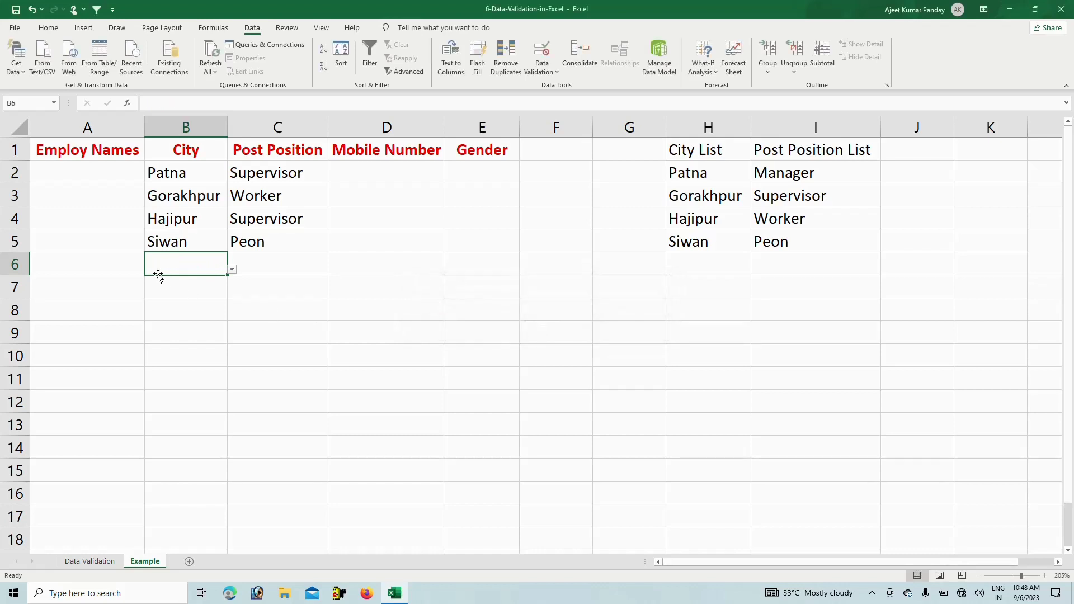
# Choose Patna for B6 from its city drop-down
pyautogui.click(233, 274)
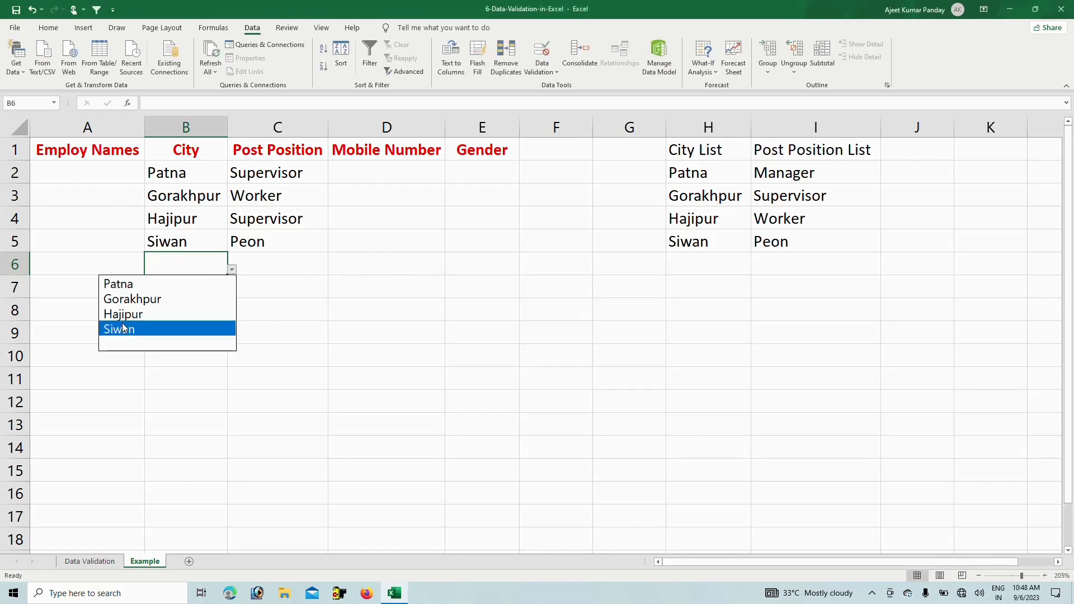
pyautogui.click(117, 283)
pyautogui.click(284, 232)
pyautogui.click(277, 264)
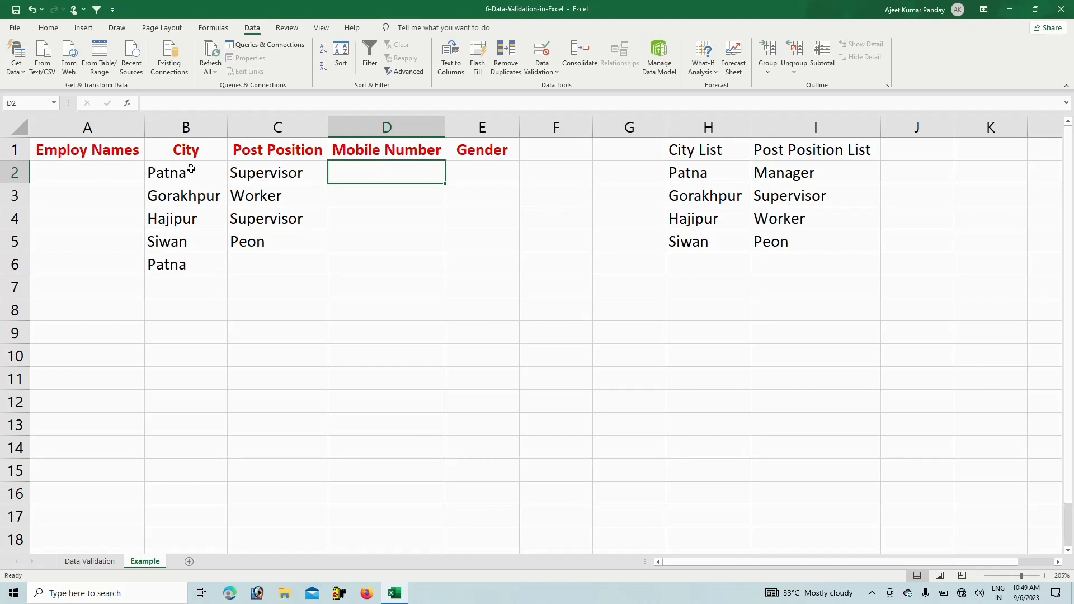
# Give cell E1 a List validation with source 'Male, Female'
pyautogui.click(483, 153)
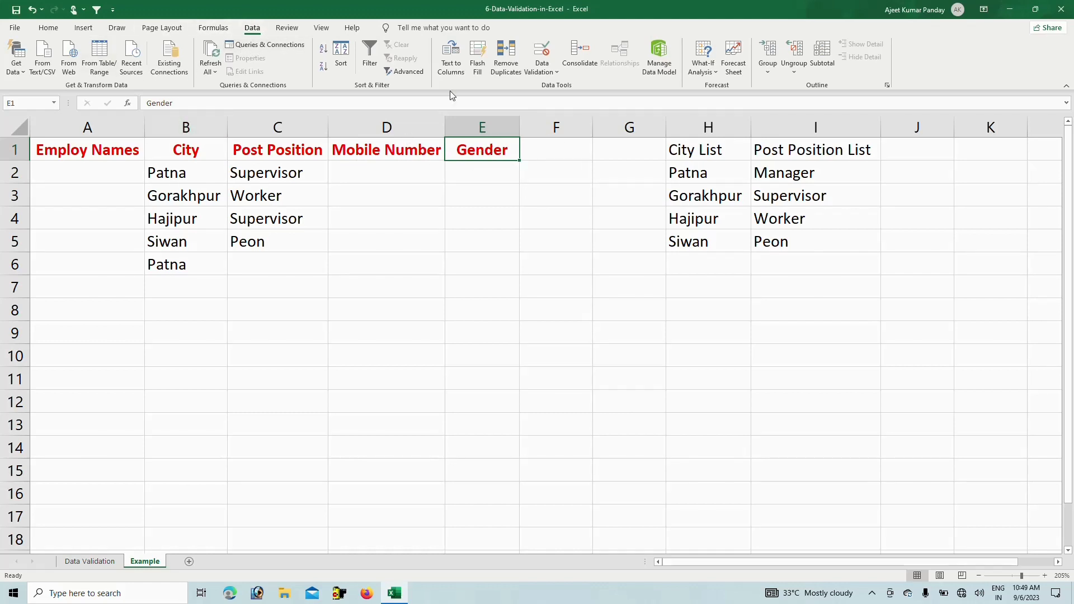
pyautogui.click(543, 56)
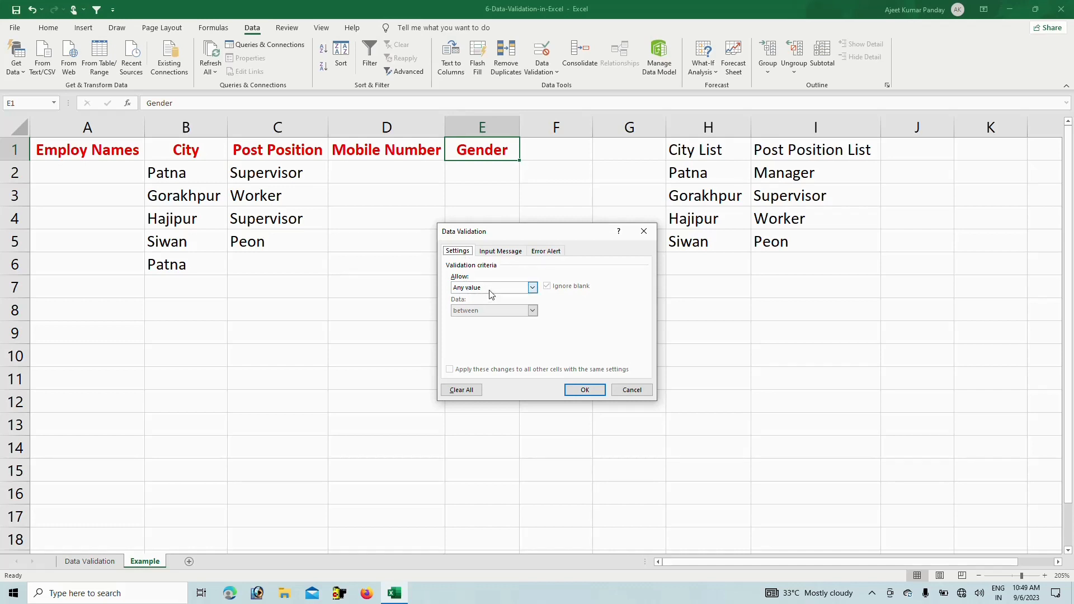
pyautogui.click(532, 287)
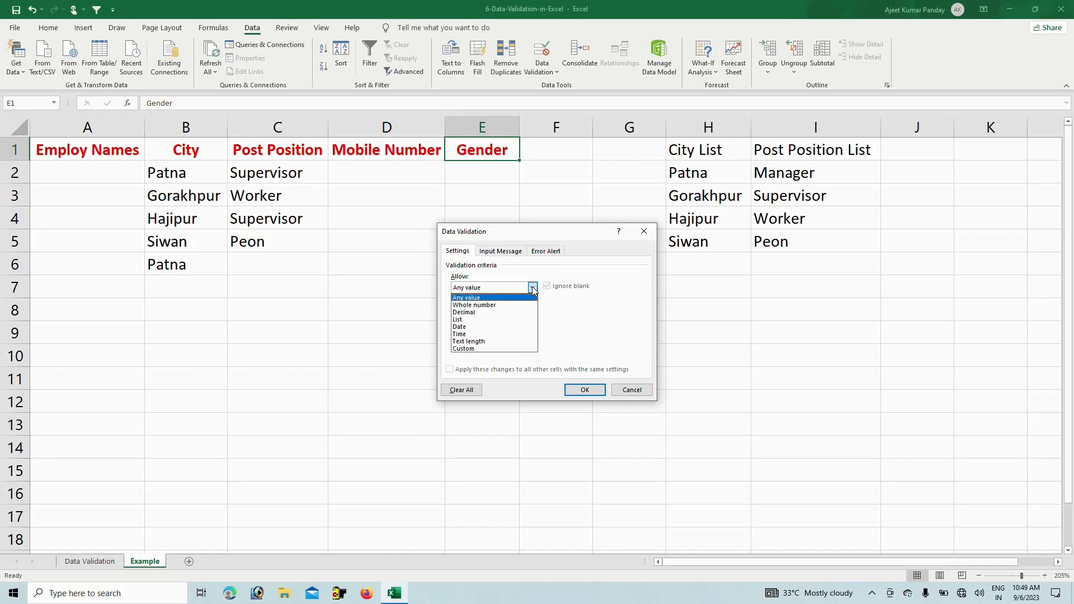
pyautogui.click(487, 320)
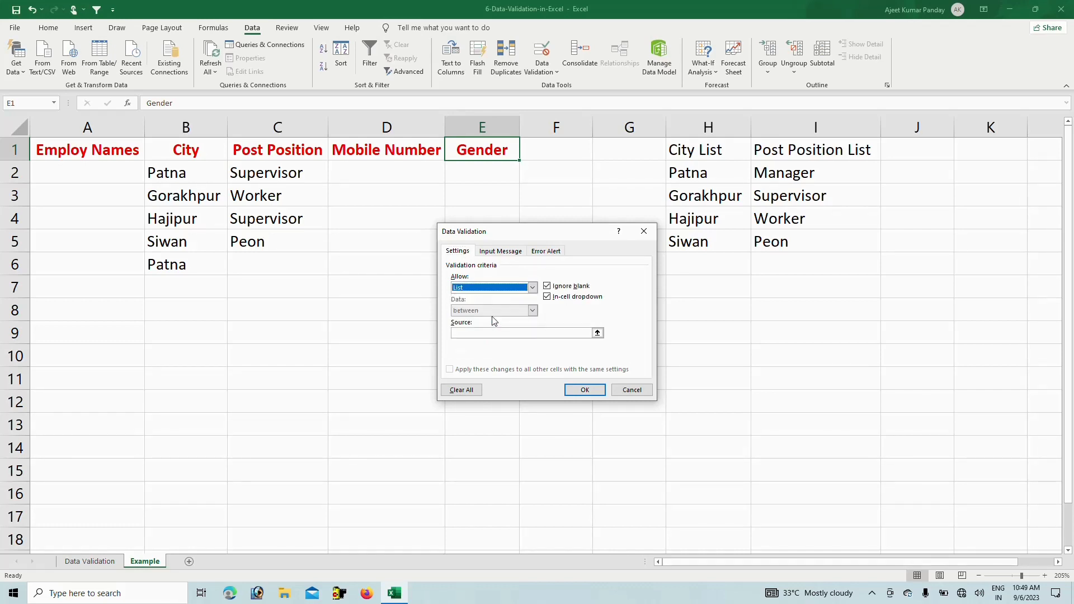
pyautogui.click(468, 331)
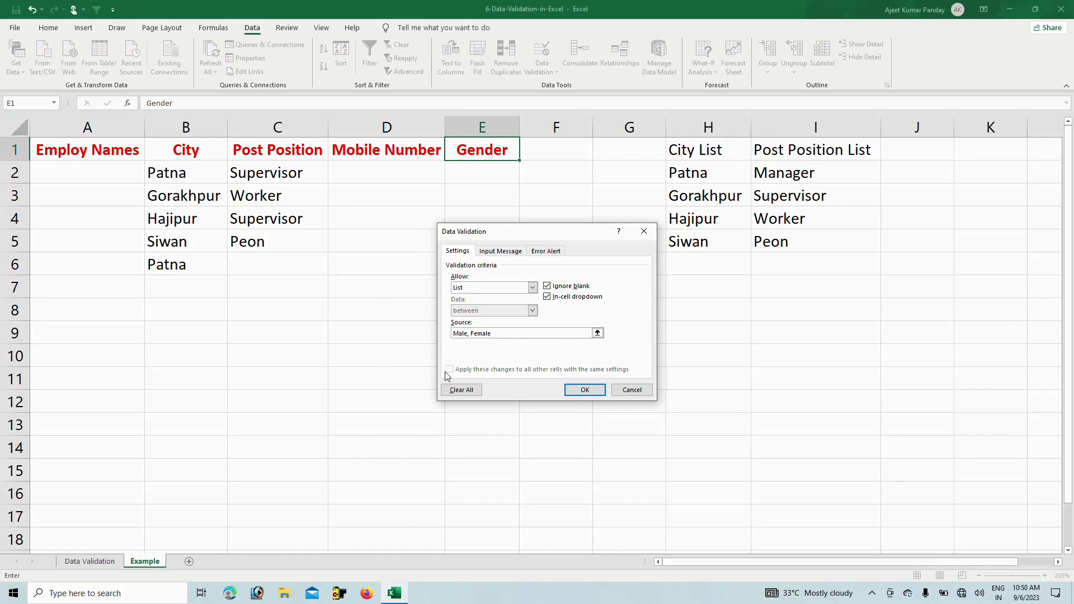
pyautogui.click(584, 390)
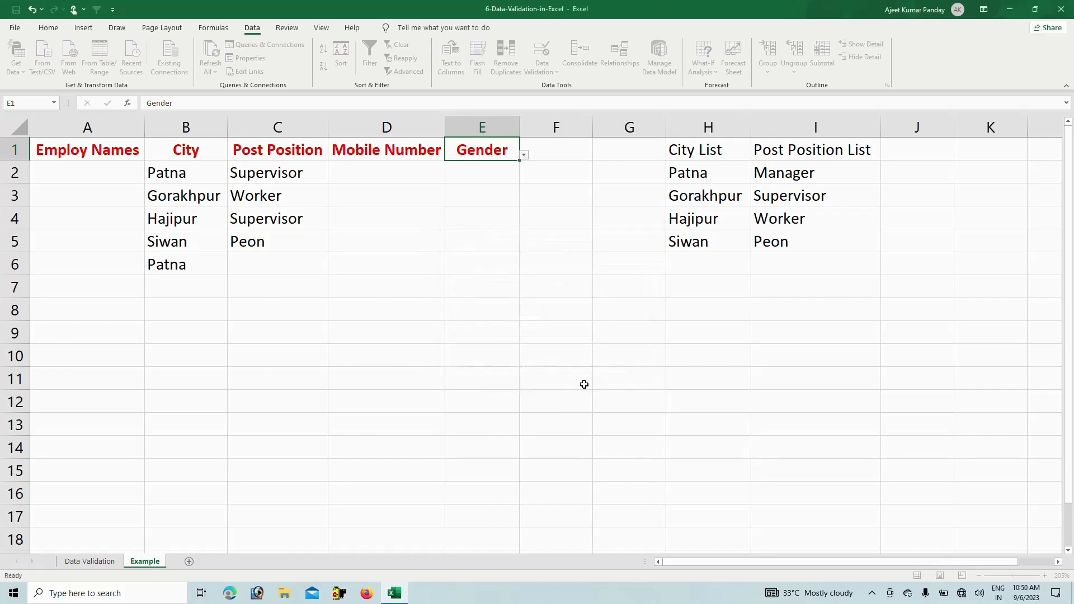
# Choose Female in E1's drop-down and review its validation settings without changes
pyautogui.click(487, 168)
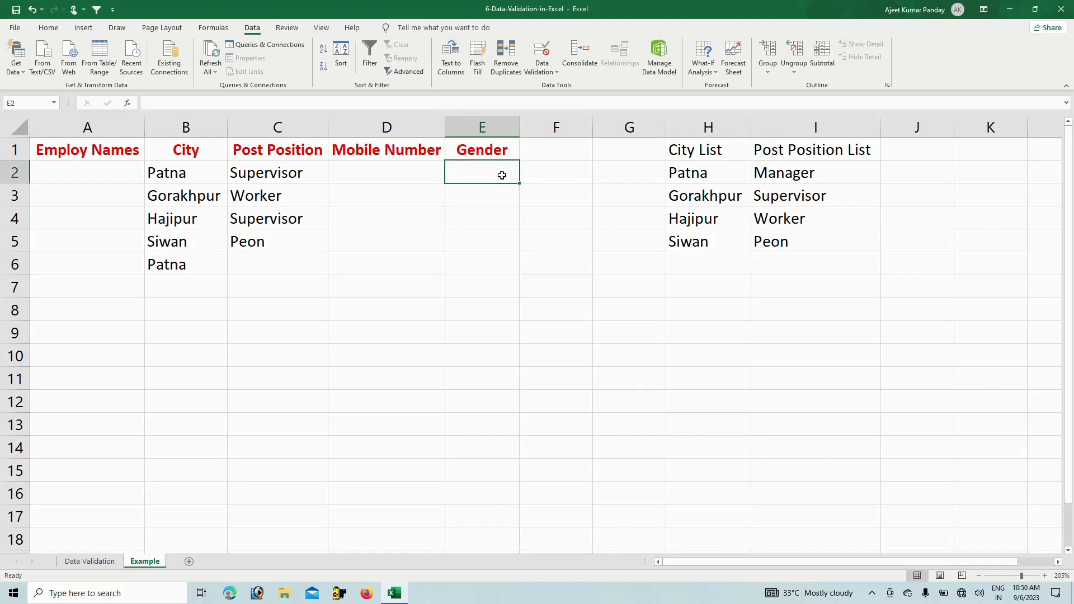
pyautogui.click(510, 158)
pyautogui.click(525, 155)
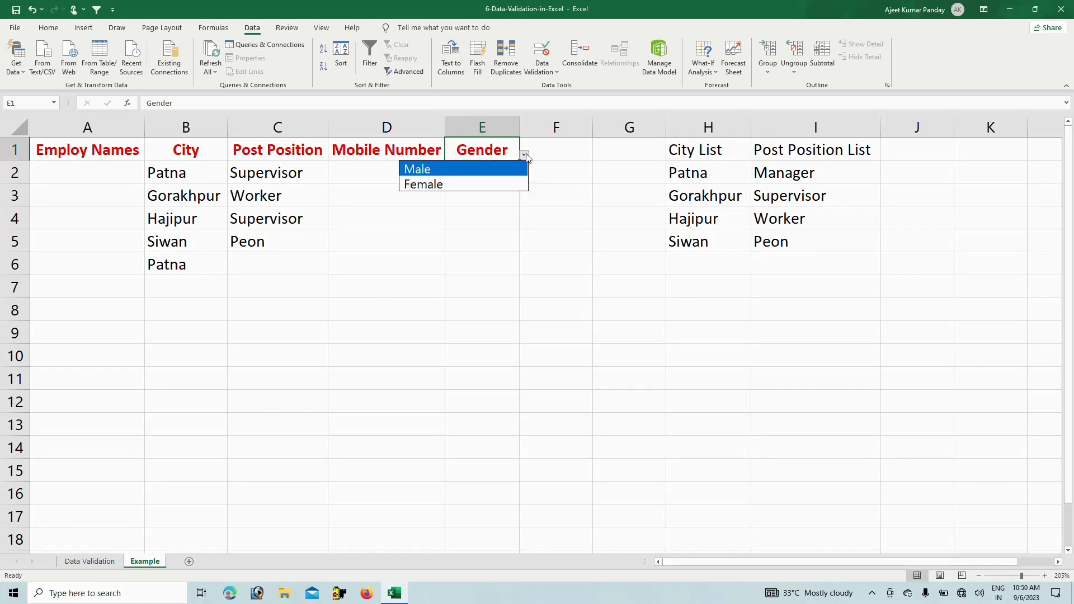
pyautogui.click(489, 185)
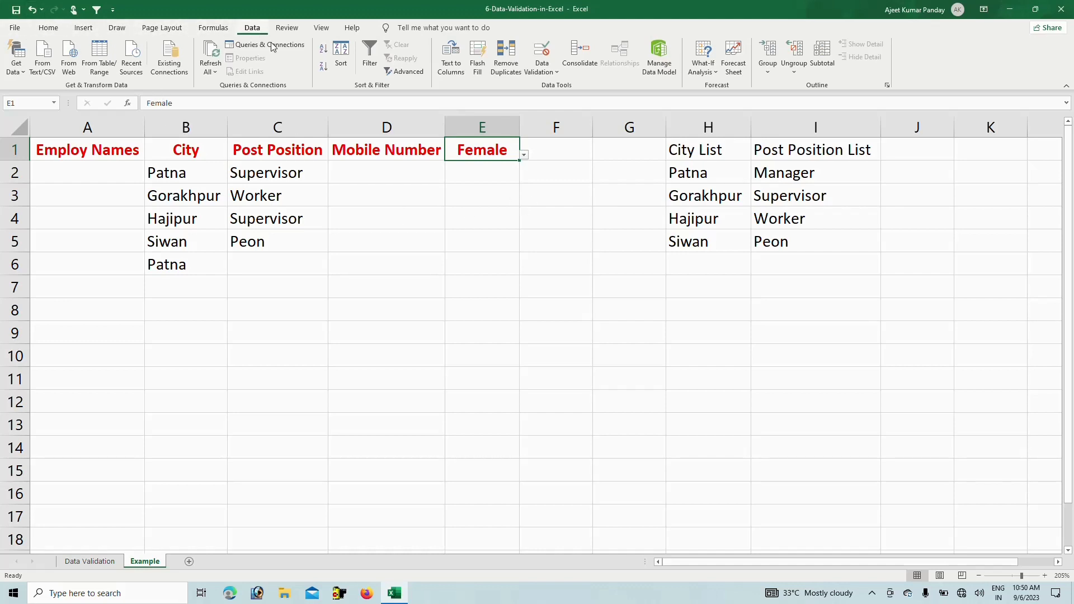
pyautogui.click(543, 56)
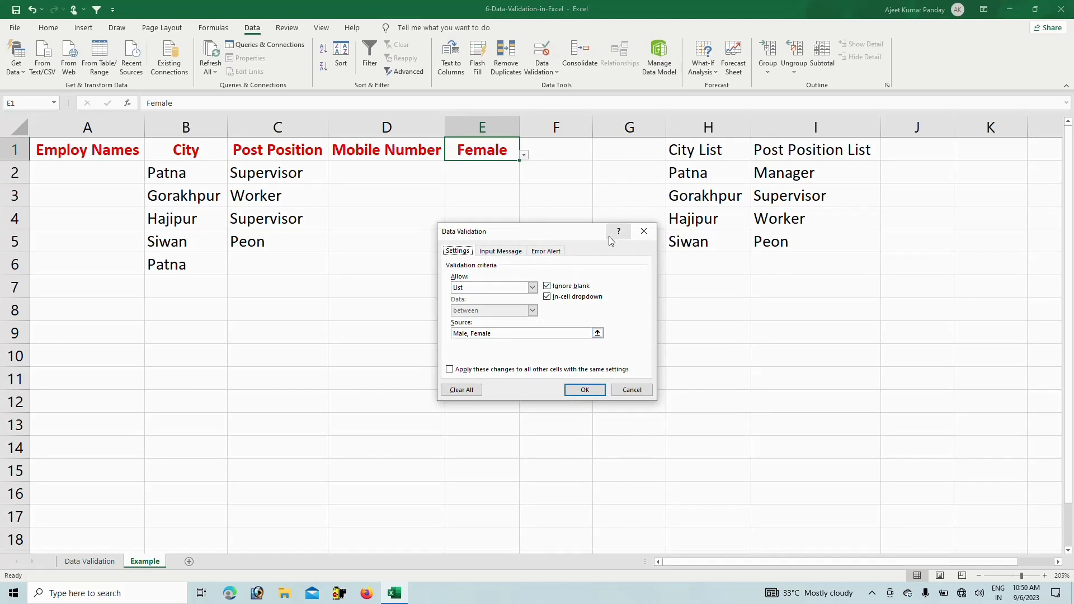
pyautogui.click(644, 231)
# Clear validation circles on column E and keep Female selected in E1
pyautogui.click(481, 127)
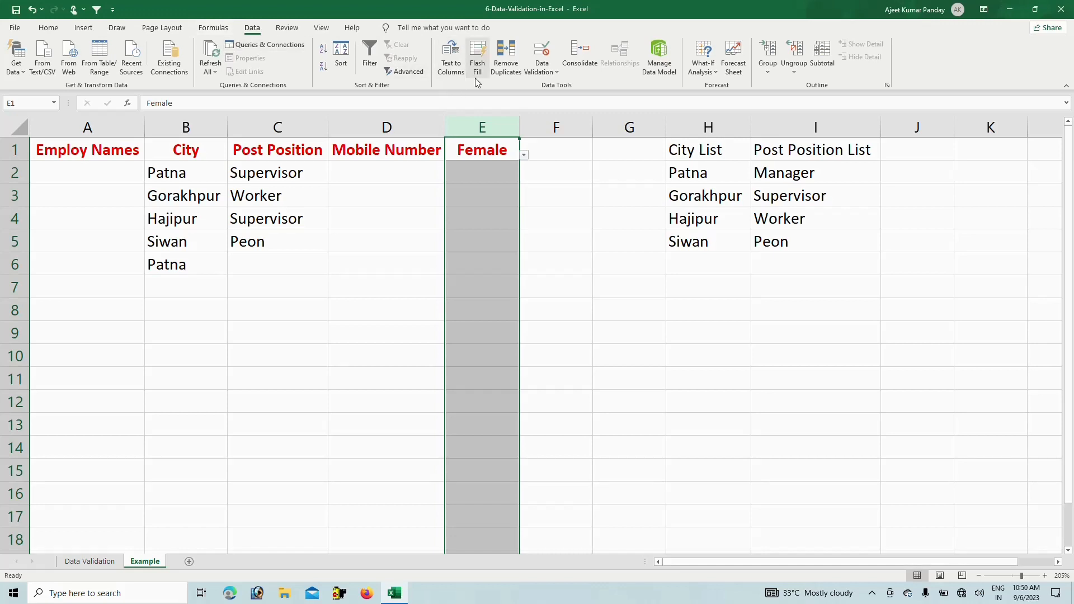
pyautogui.click(536, 65)
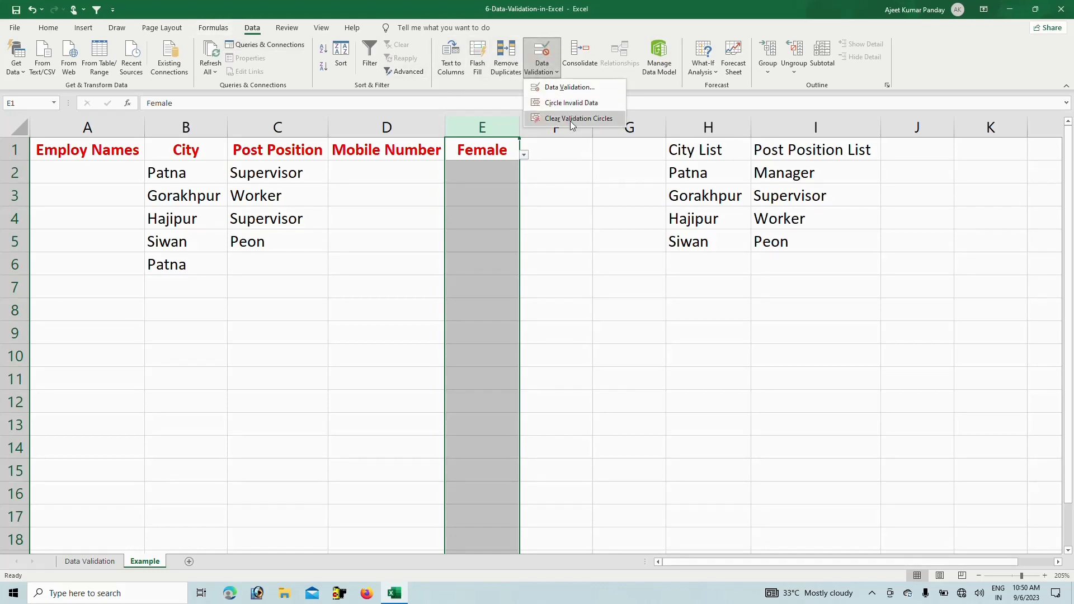
pyautogui.click(571, 118)
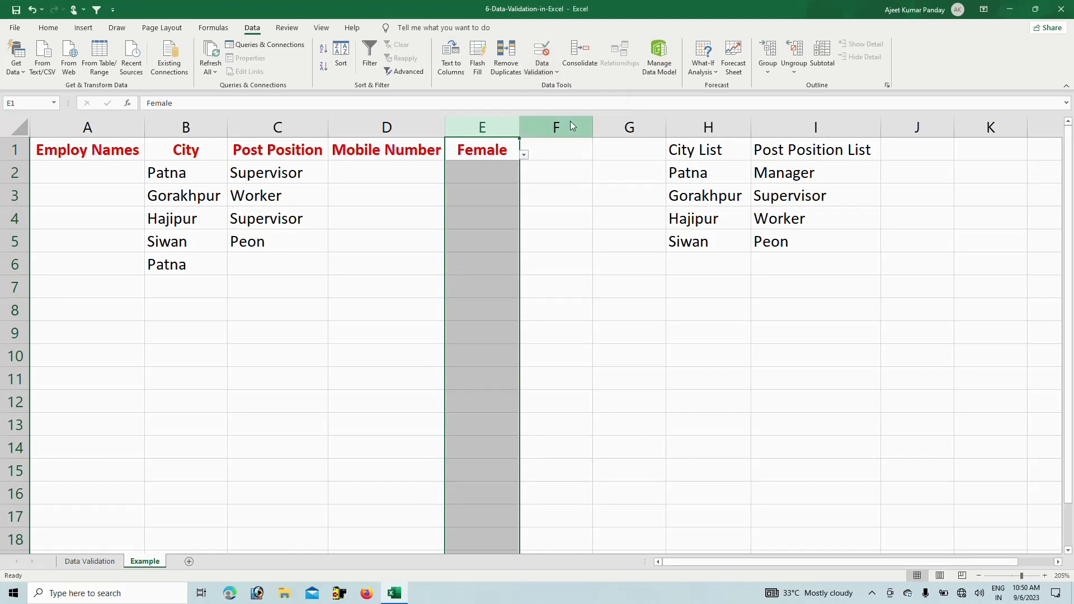
pyautogui.click(537, 192)
pyautogui.click(484, 147)
pyautogui.click(524, 156)
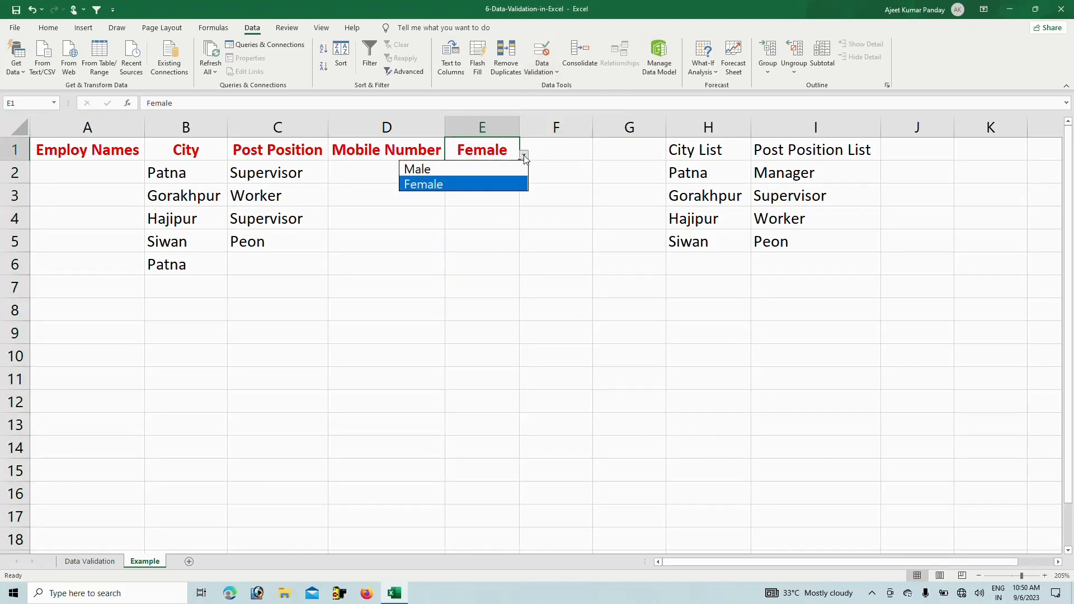
pyautogui.click(485, 193)
pyautogui.click(415, 201)
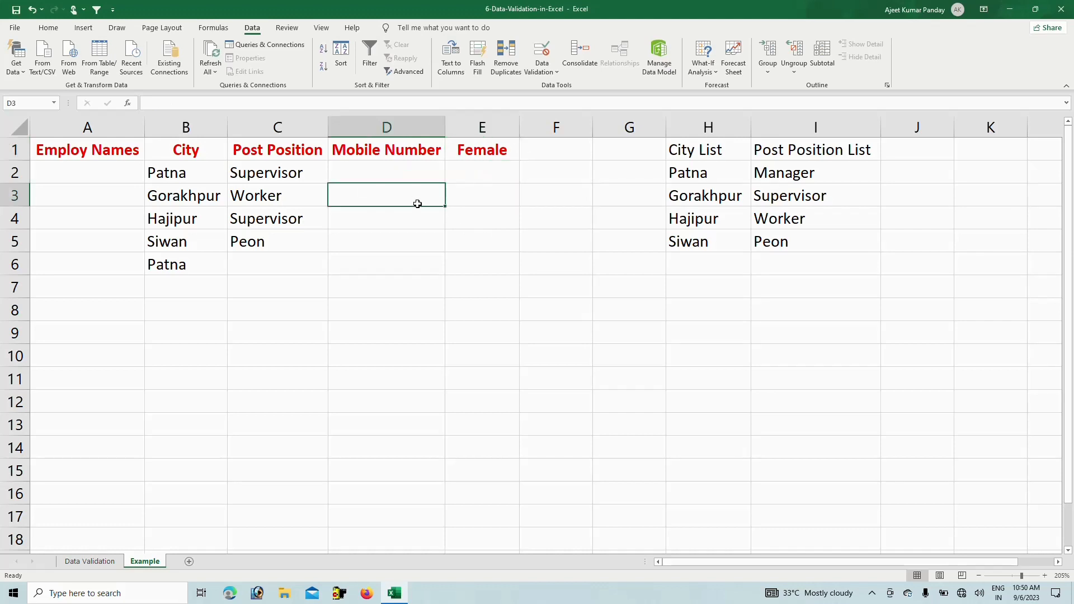
pyautogui.click(458, 122)
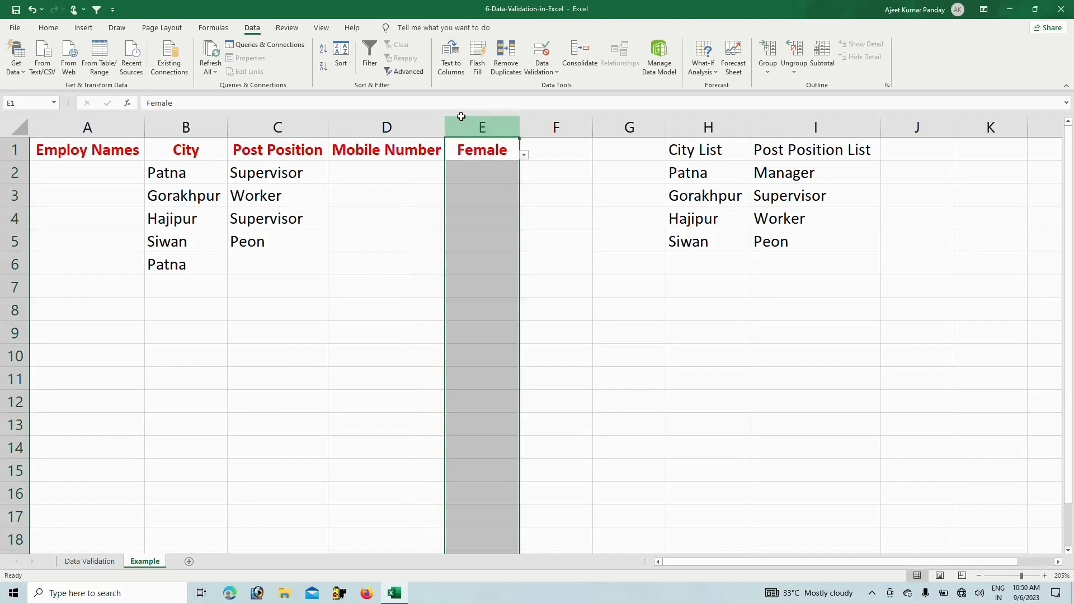
pyautogui.click(526, 158)
pyautogui.click(484, 158)
# Select E1:E5 and use Clear All to remove their Male/Female list validation
pyautogui.rightClick(485, 158)
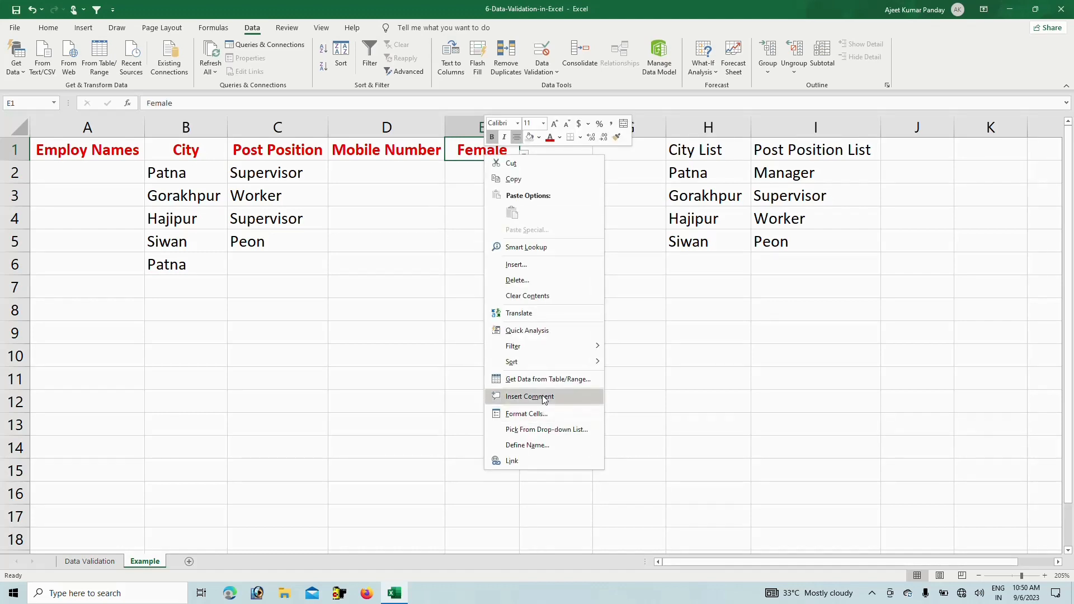
pyautogui.click(431, 407)
pyautogui.click(458, 242)
pyautogui.moveTo(485, 233); pyautogui.dragTo(482, 128)
pyautogui.click(548, 69)
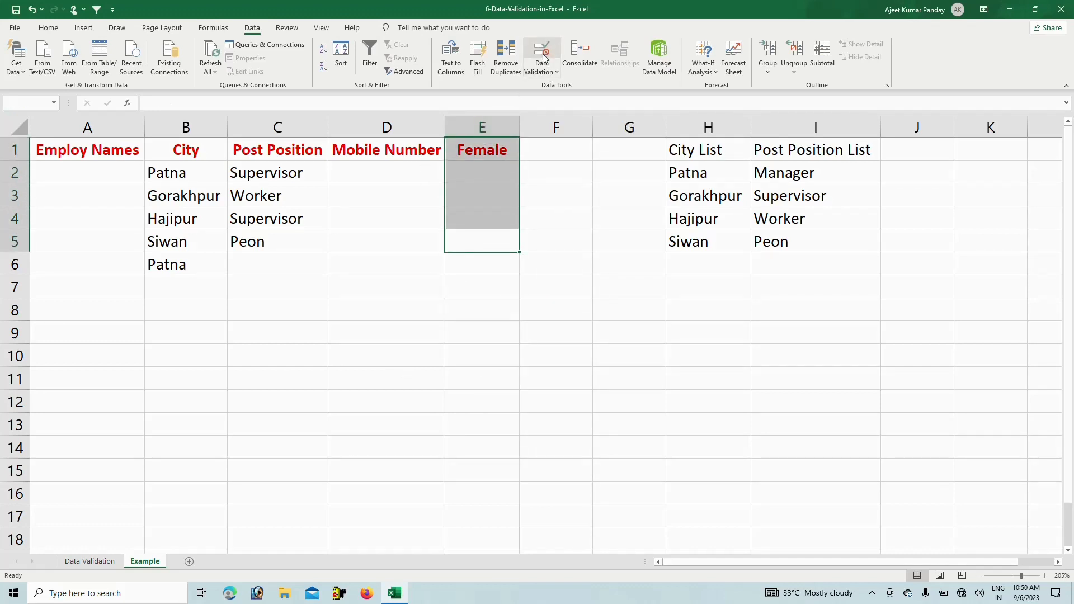
pyautogui.click(493, 329)
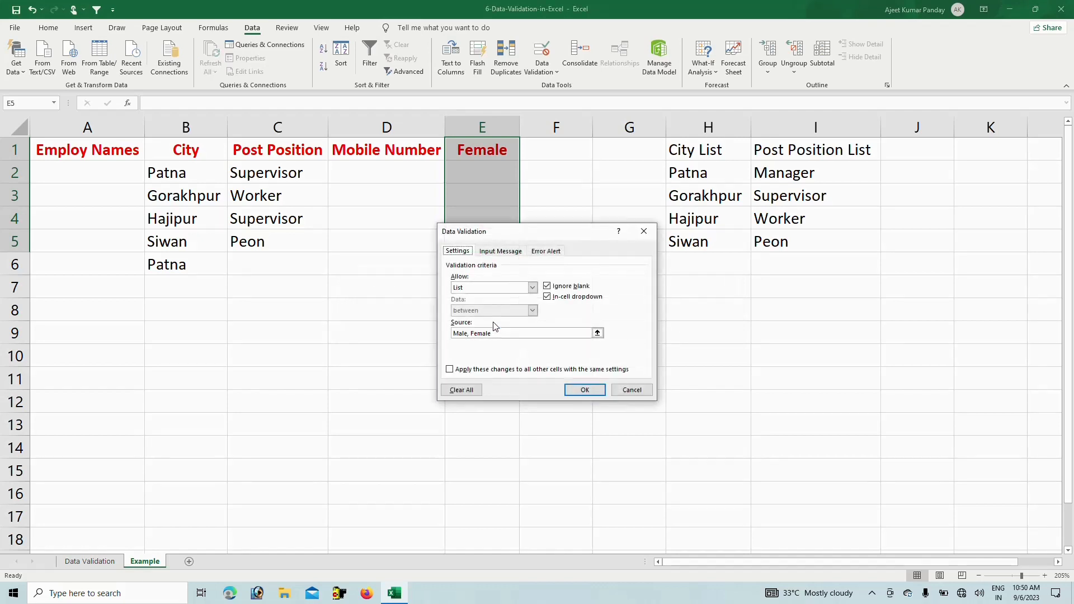
pyautogui.click(469, 392)
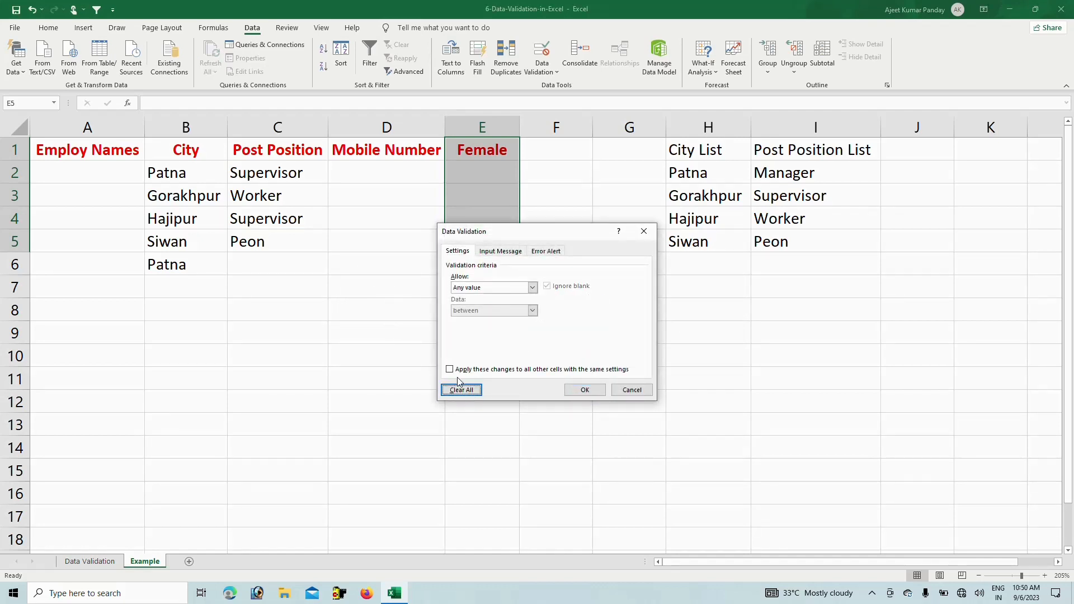
pyautogui.click(571, 390)
pyautogui.click(318, 272)
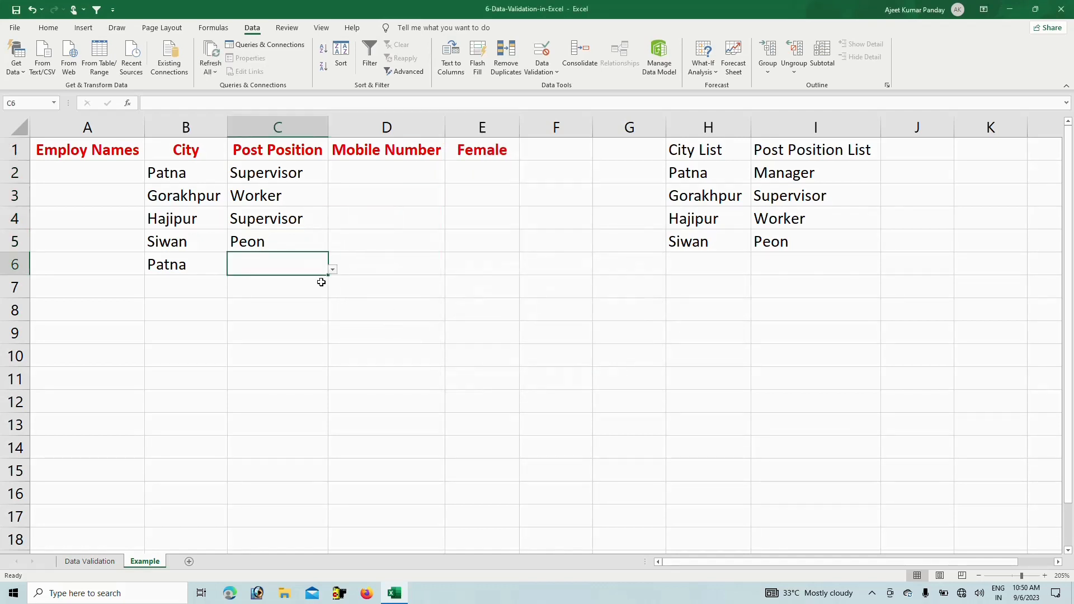
pyautogui.click(349, 217)
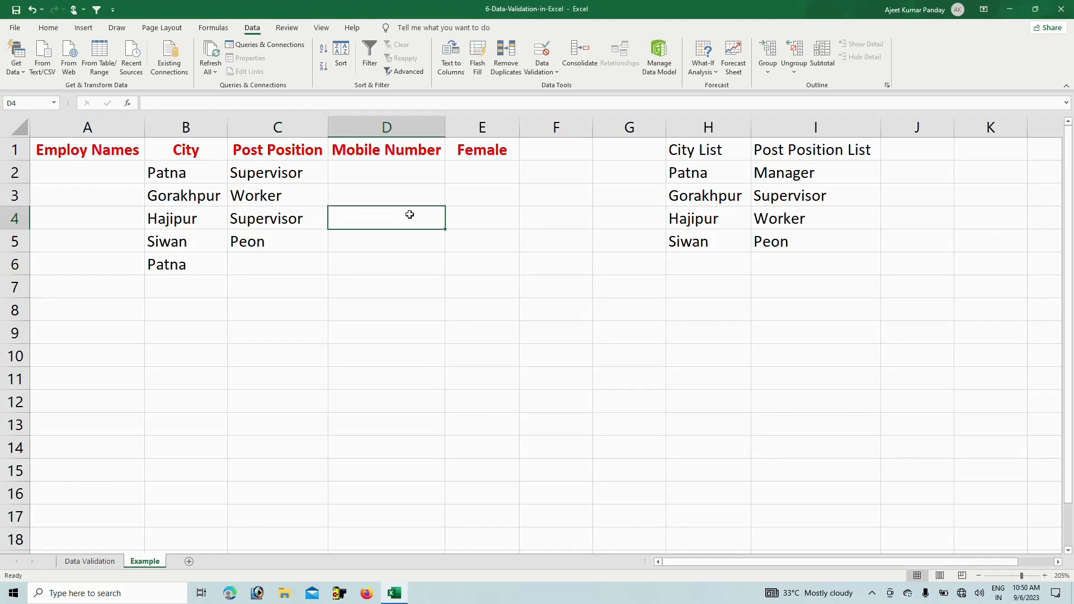
# Extend list validation with source Male,Female to all of column E
pyautogui.click(470, 122)
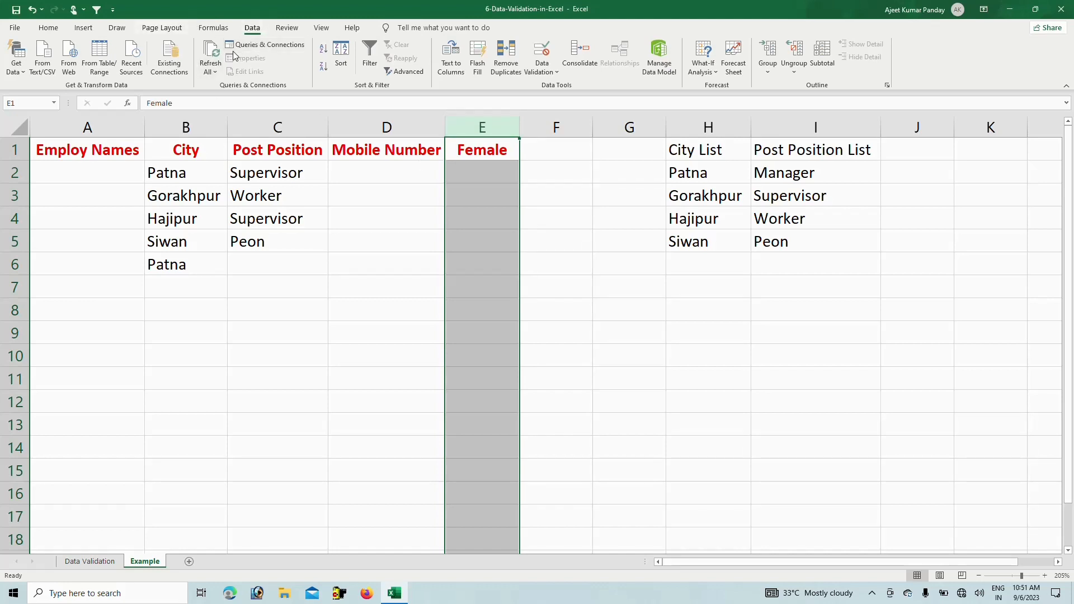
pyautogui.click(556, 72)
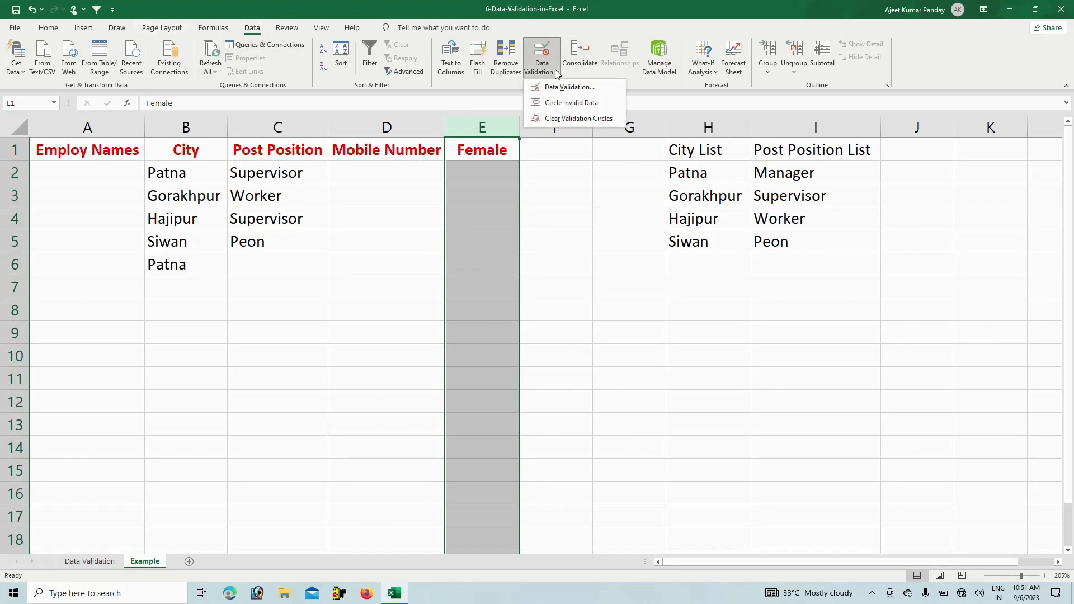
pyautogui.click(558, 87)
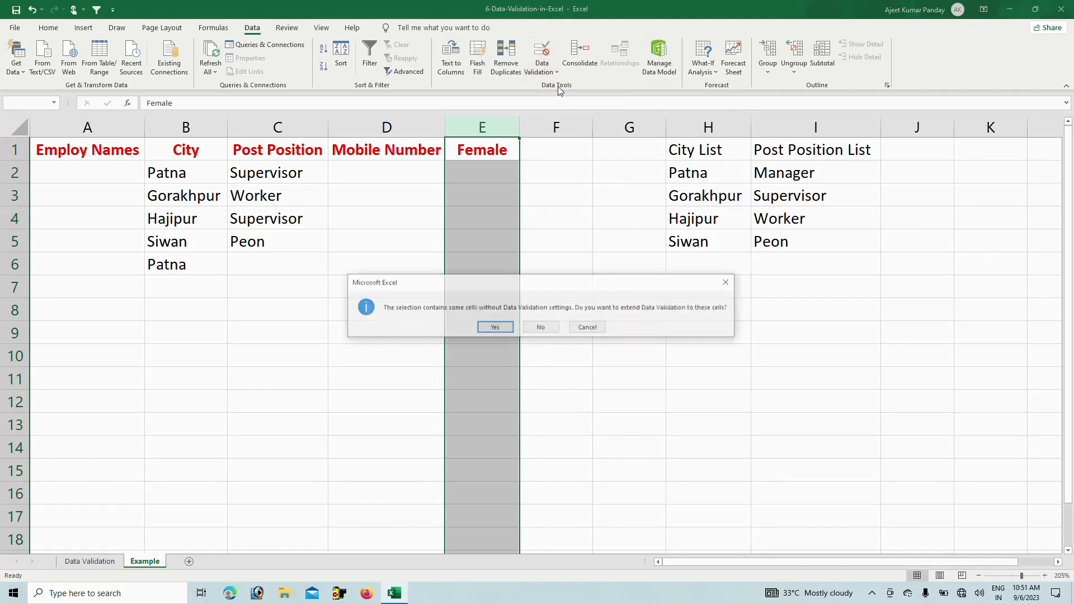
pyautogui.click(495, 328)
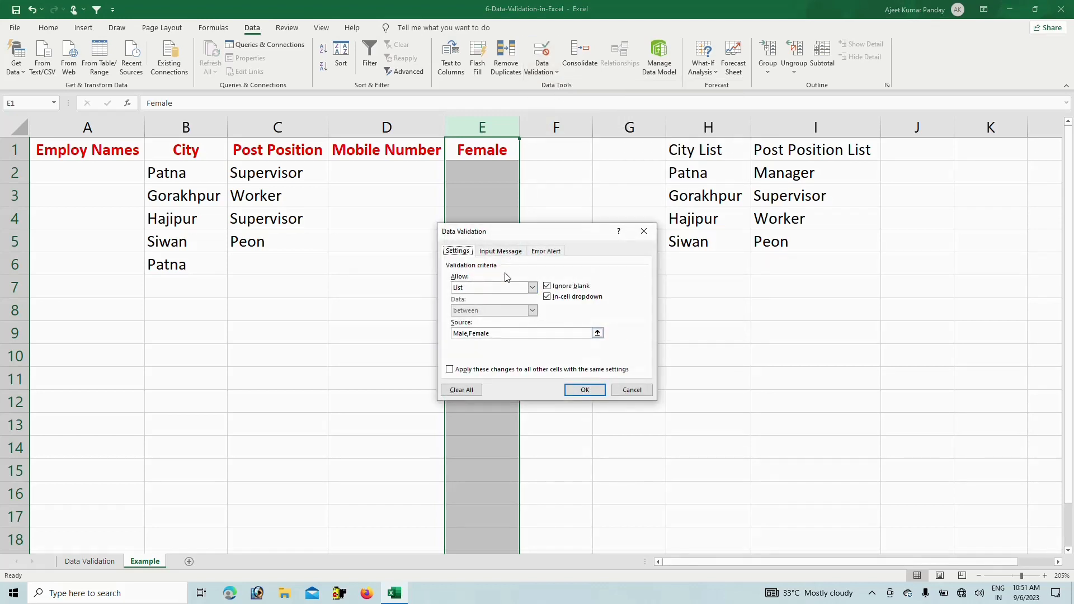
pyautogui.click(492, 333)
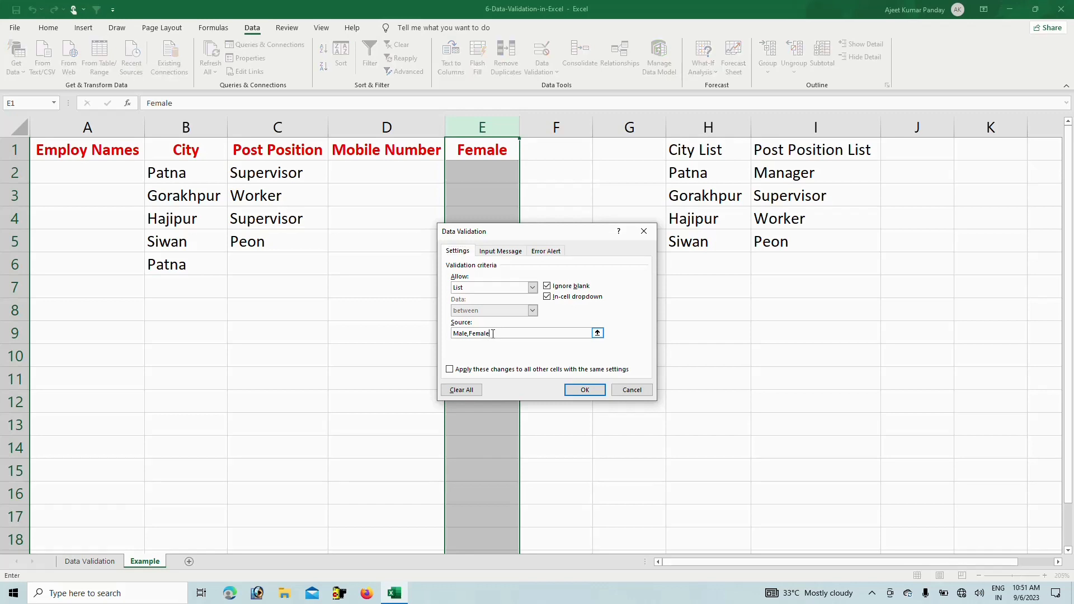
pyautogui.click(584, 389)
pyautogui.click(504, 174)
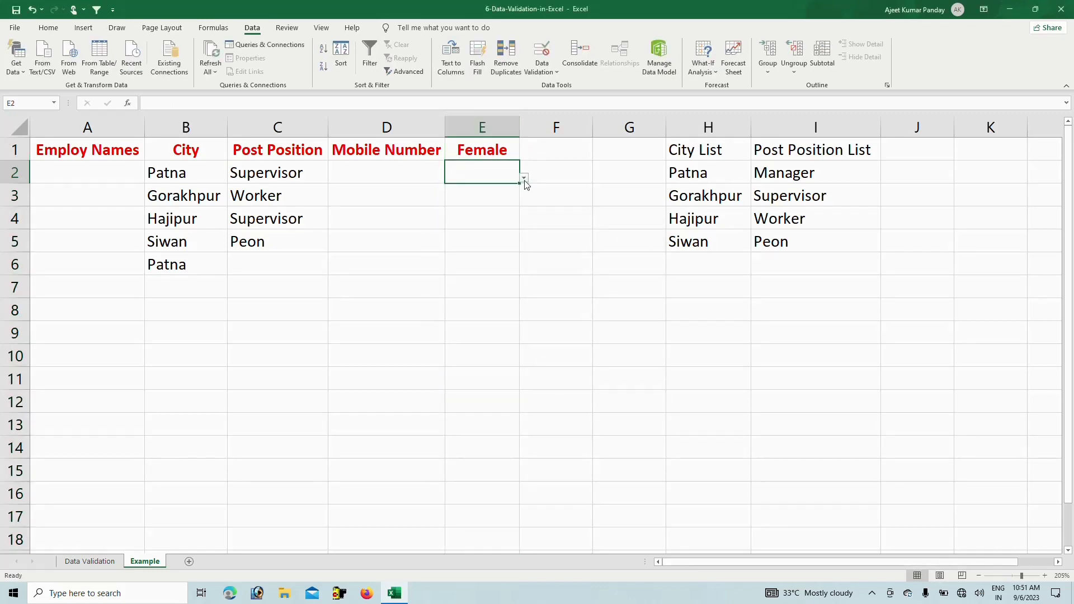
# Choose Male in E2 and Female in E3 and E4 from the gender drop-downs
pyautogui.click(524, 179)
pyautogui.click(425, 189)
pyautogui.click(486, 194)
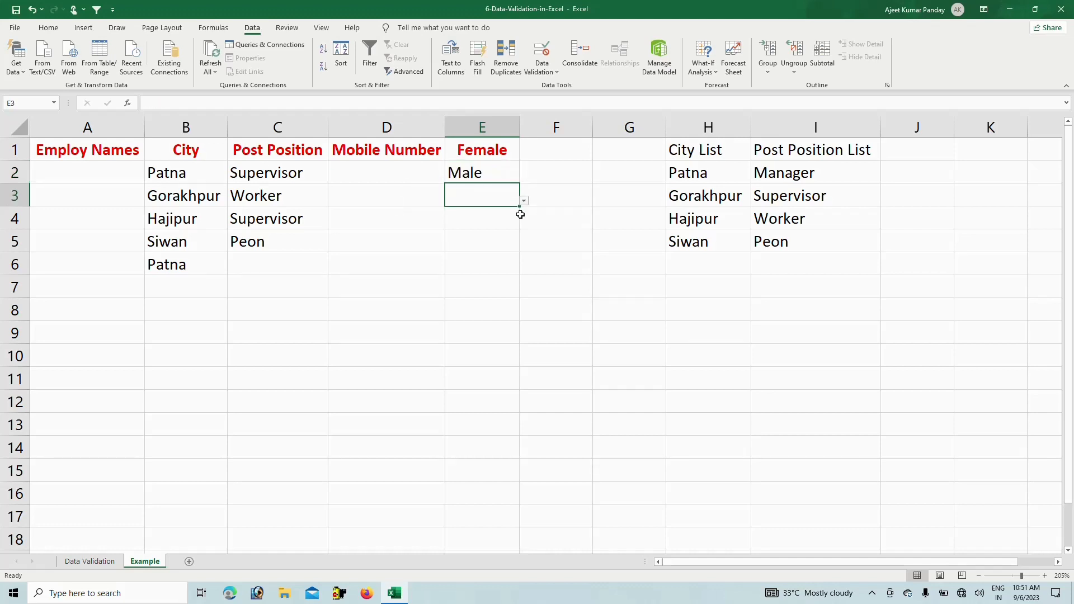
pyautogui.click(524, 201)
pyautogui.click(477, 230)
pyautogui.click(492, 225)
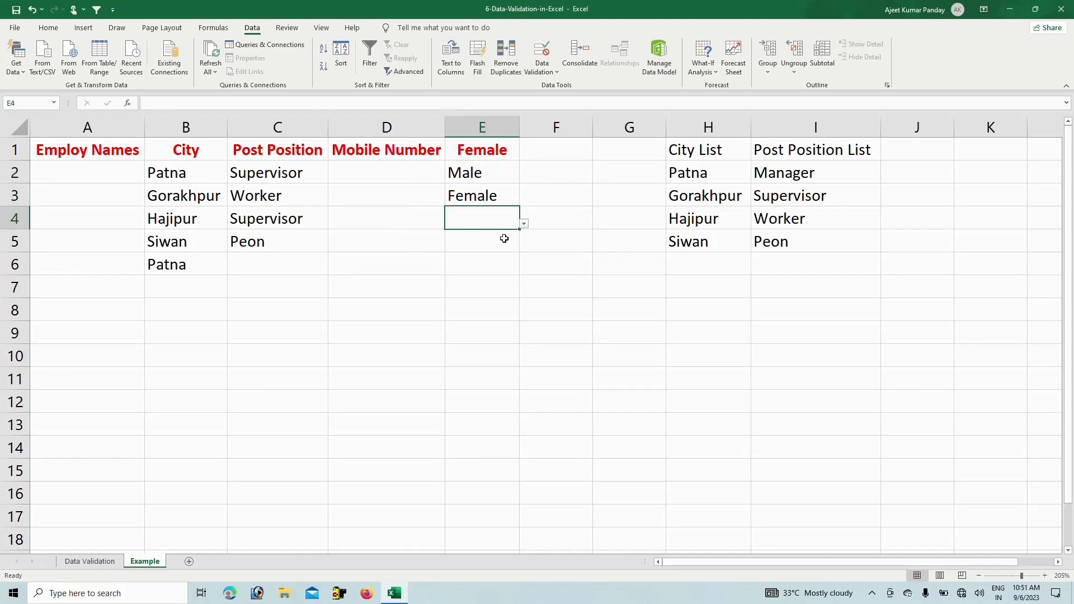
pyautogui.click(524, 224)
pyautogui.click(471, 252)
pyautogui.click(365, 169)
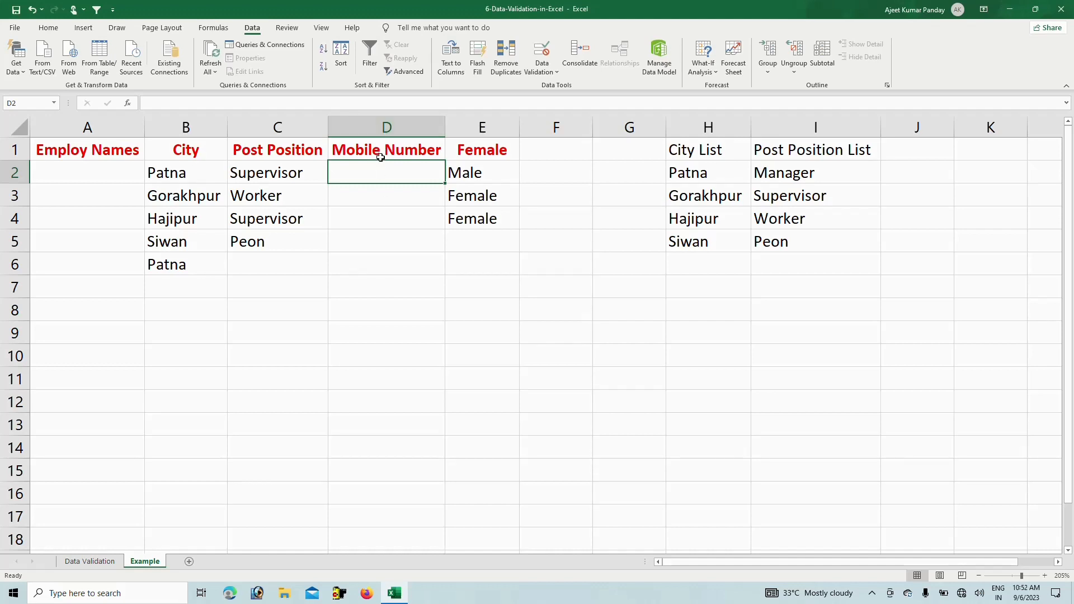
# Give column D a Text length validation with minimum and maximum both 10
pyautogui.click(407, 127)
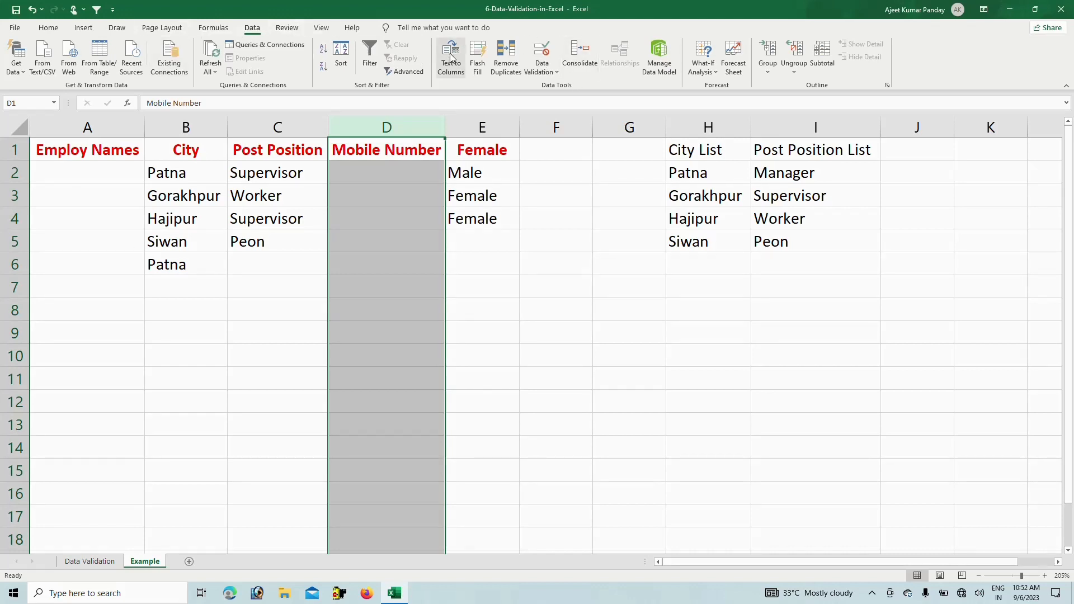
pyautogui.click(551, 60)
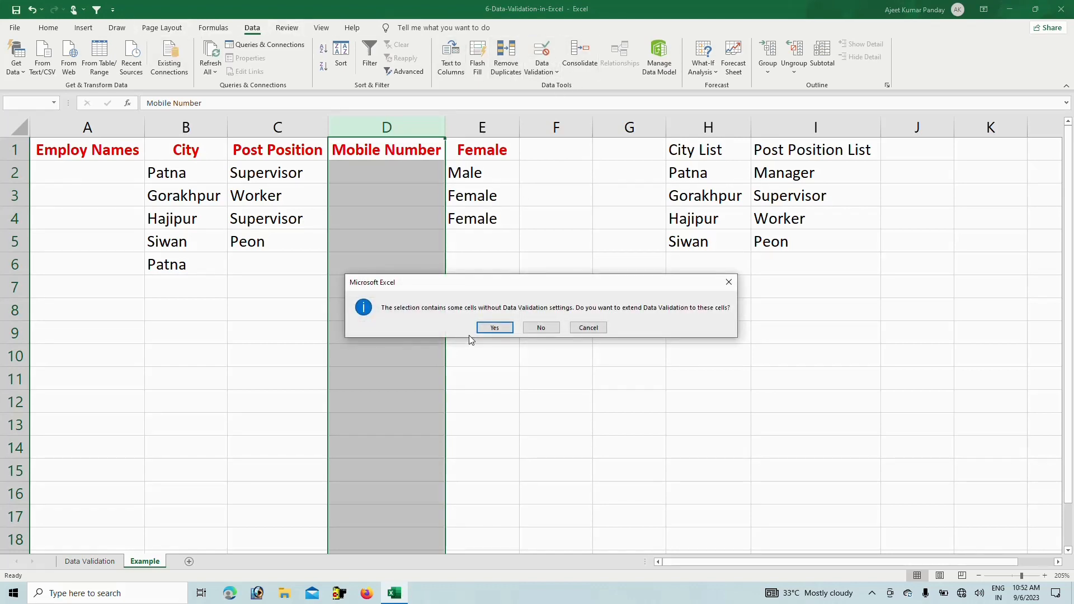
pyautogui.click(494, 328)
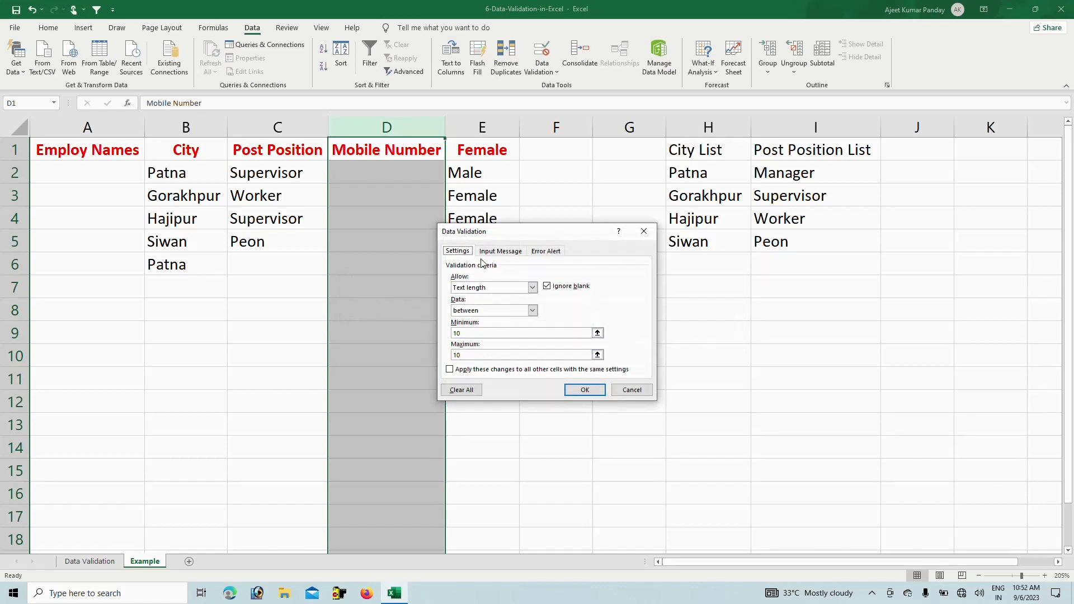
pyautogui.click(532, 287)
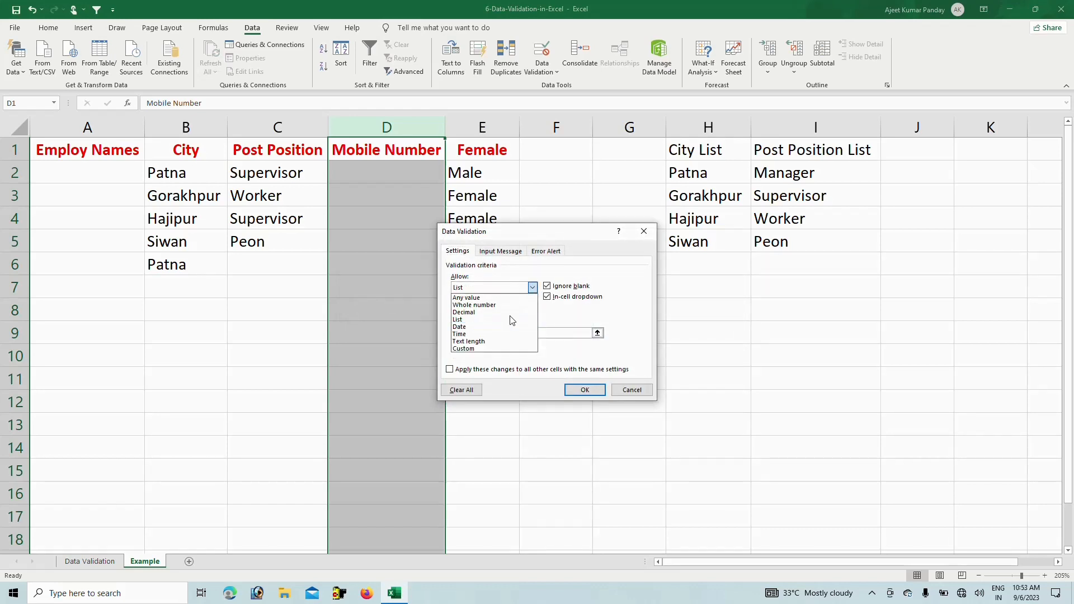
pyautogui.click(478, 341)
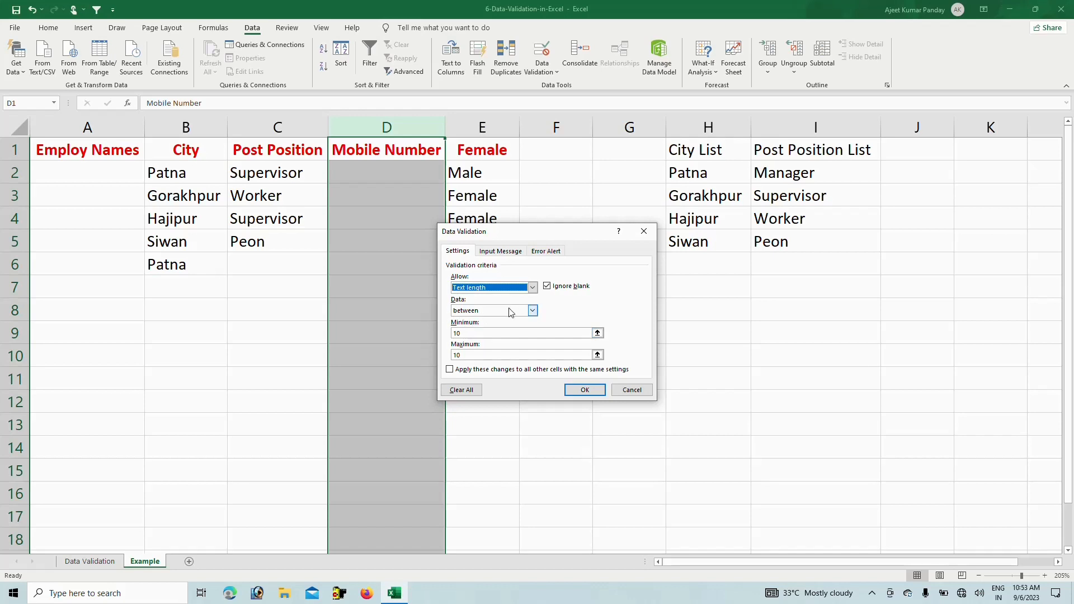
pyautogui.click(459, 334)
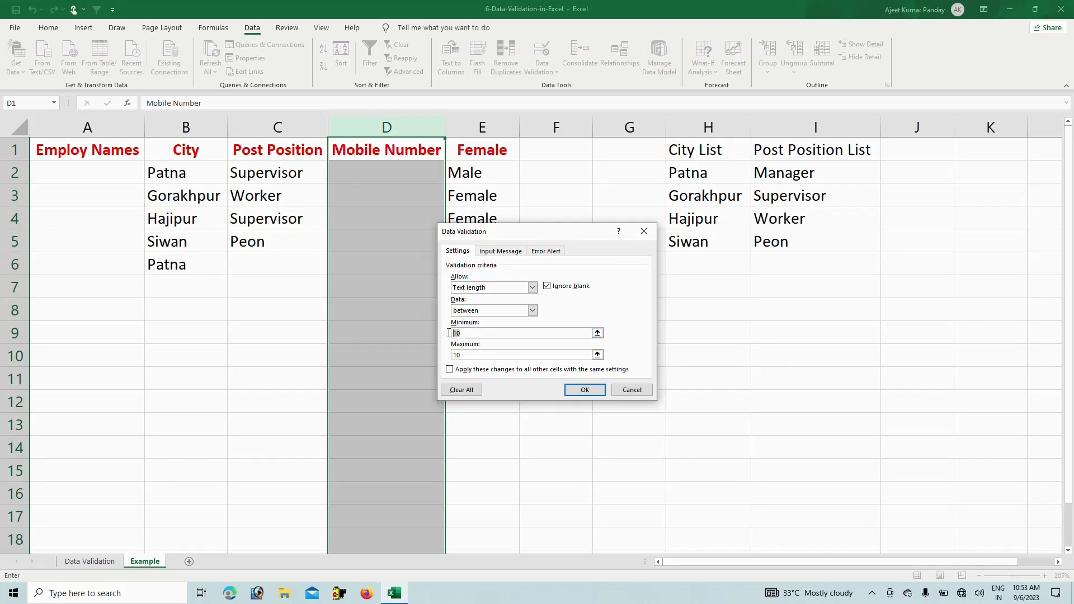
pyautogui.click(470, 355)
pyautogui.write('10')
pyautogui.click(584, 390)
pyautogui.click(393, 173)
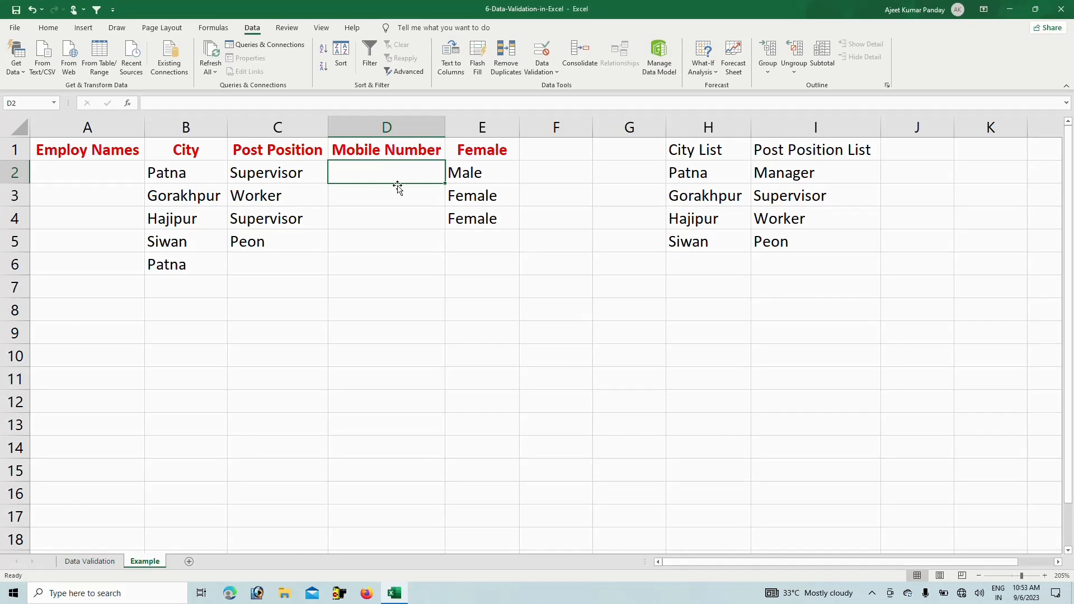
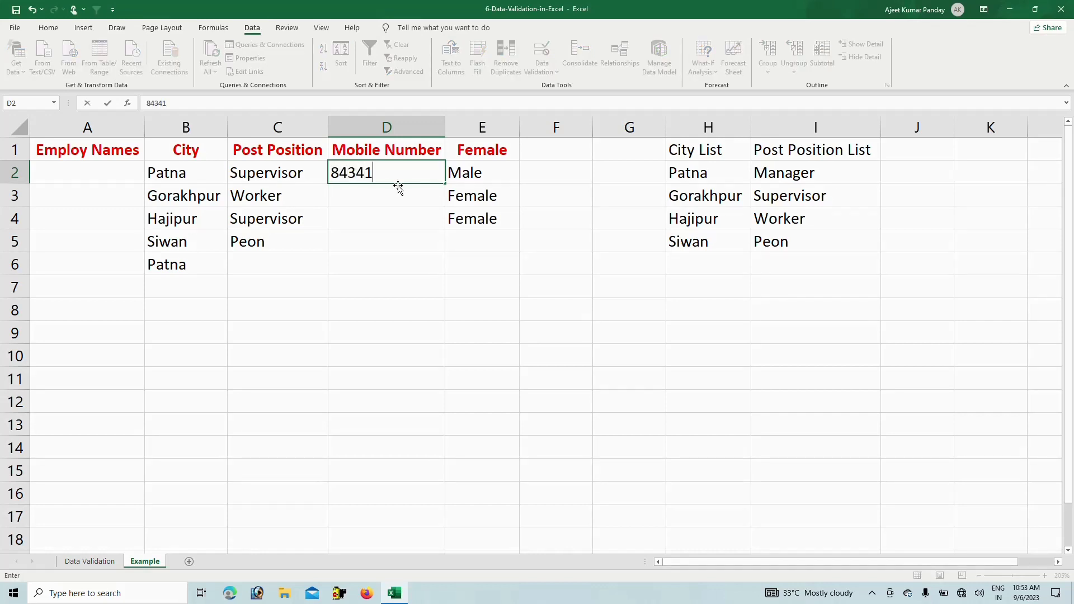
# Enter a 10-digit mobile number in D2, then cancel the rejected 11-digit entry in D4
pyautogui.press('Return')
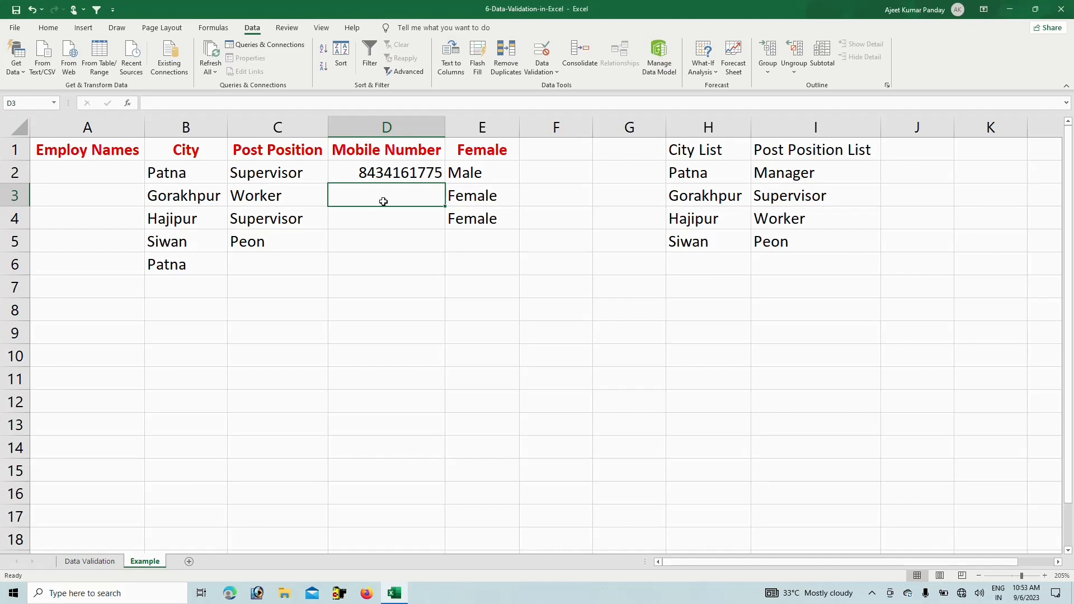
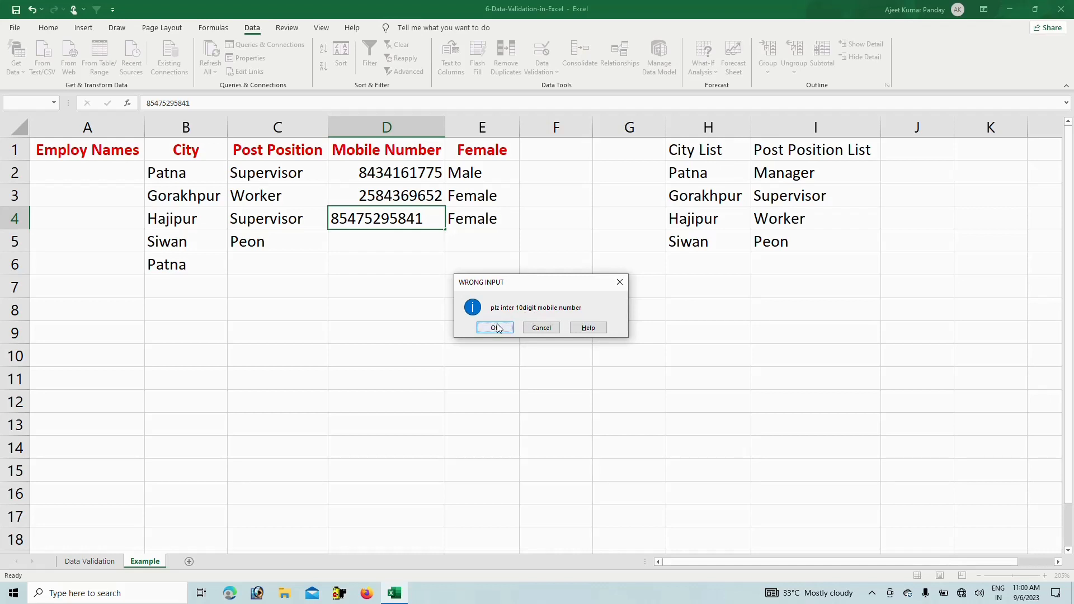
pyautogui.click(526, 329)
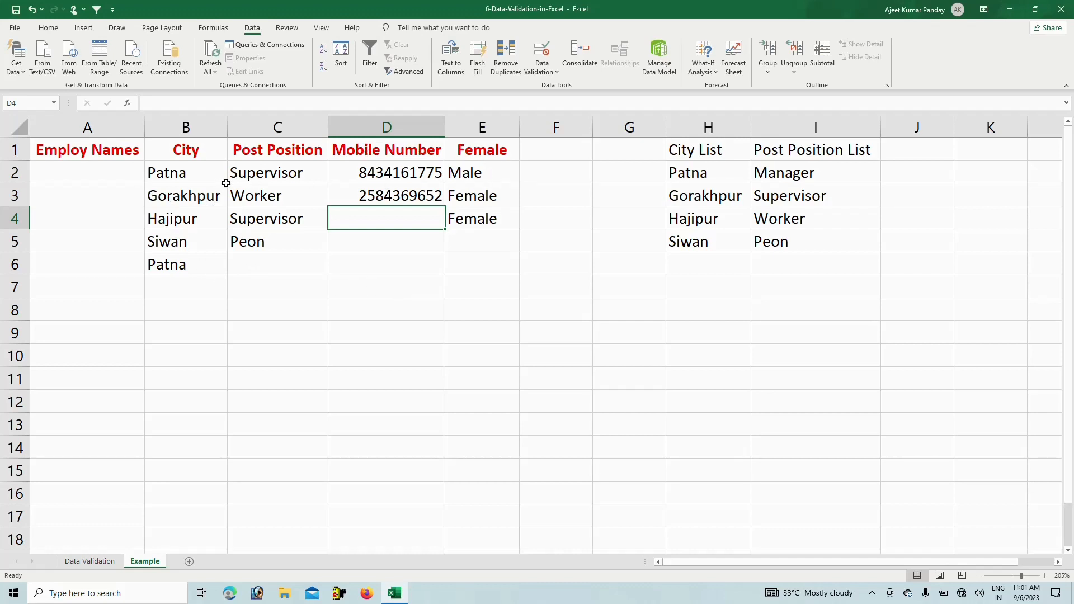
# Add an input message to D1 titled 'Mobile number Inter' asking for a ten-digit mobile number
pyautogui.click(350, 267)
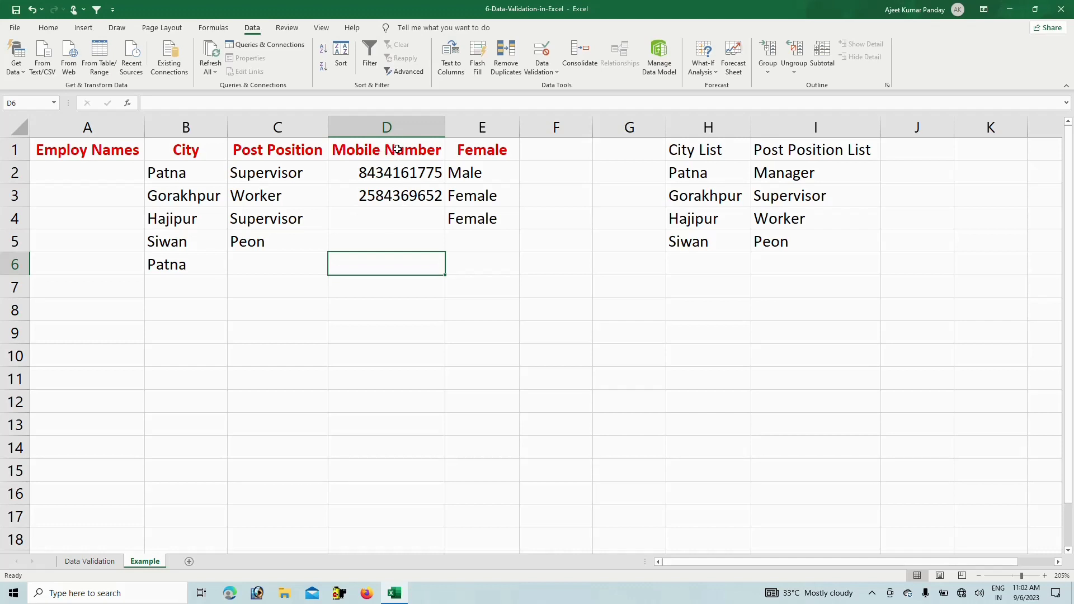
pyautogui.click(394, 149)
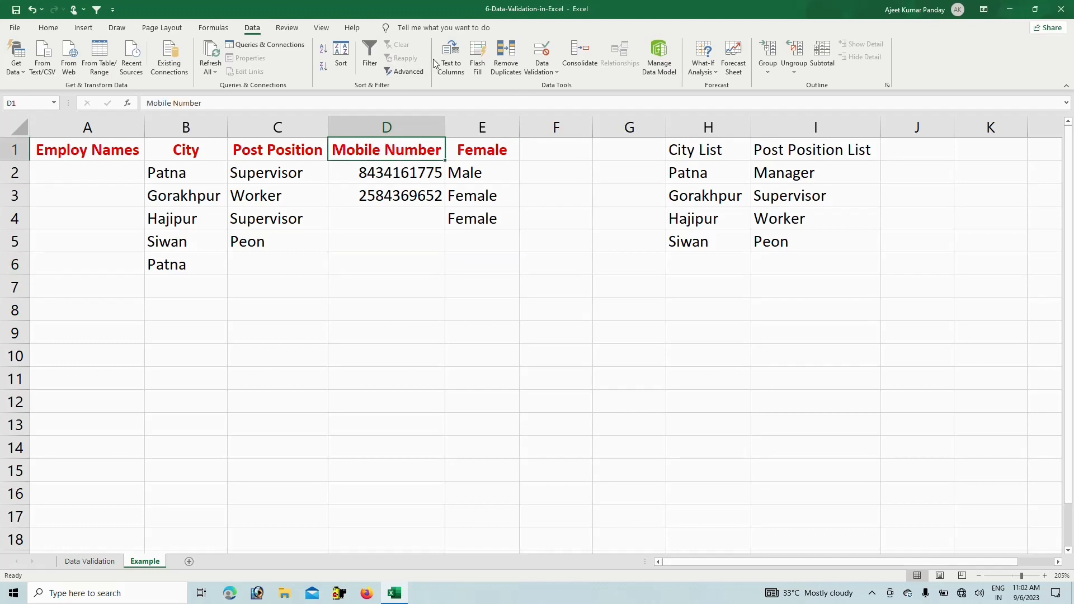
pyautogui.click(547, 70)
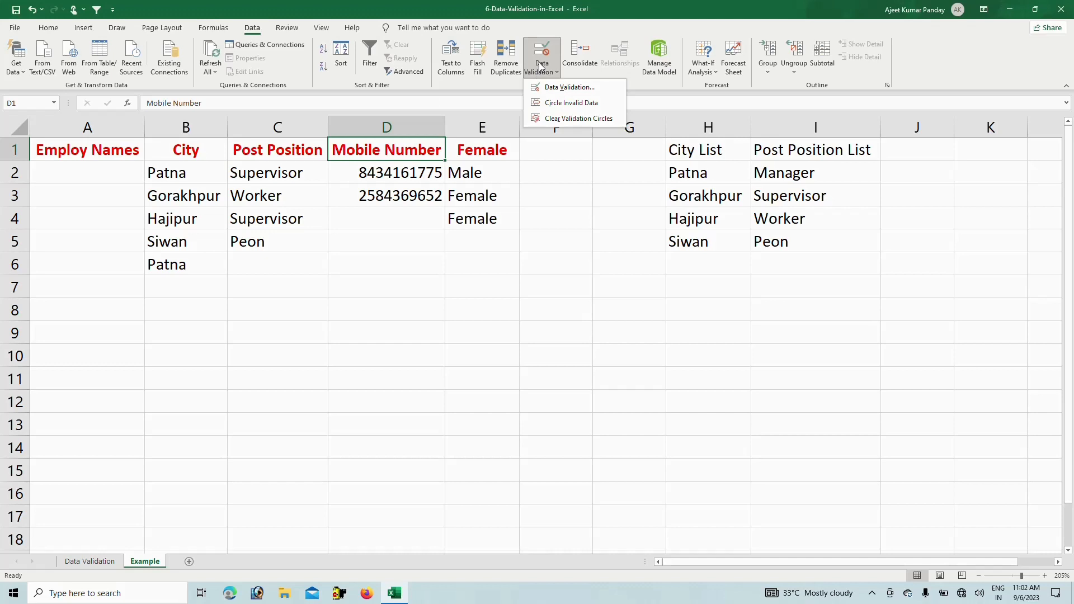
pyautogui.click(554, 88)
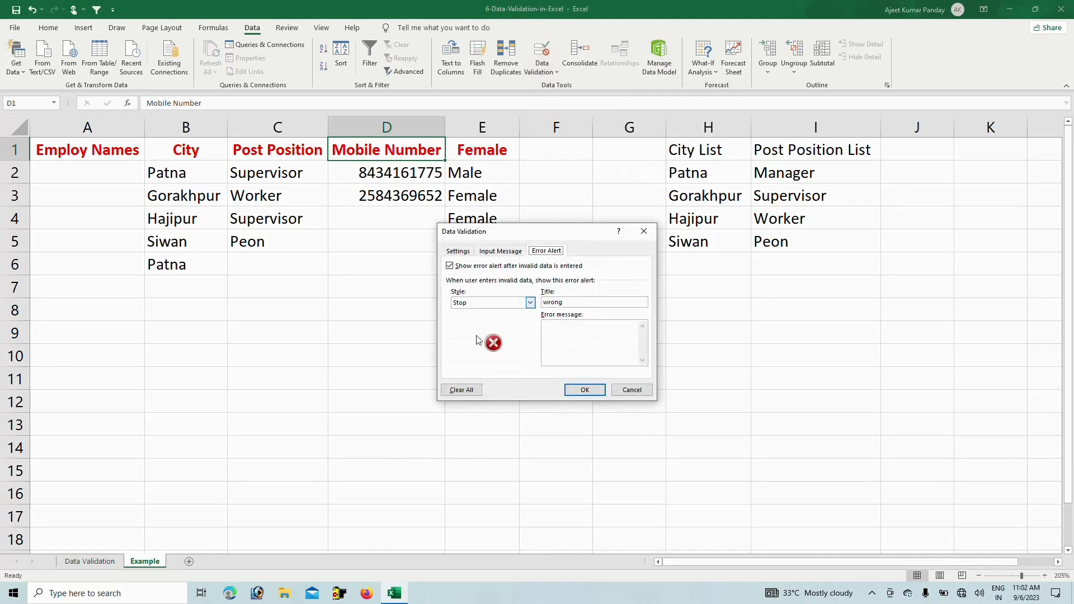
pyautogui.click(500, 254)
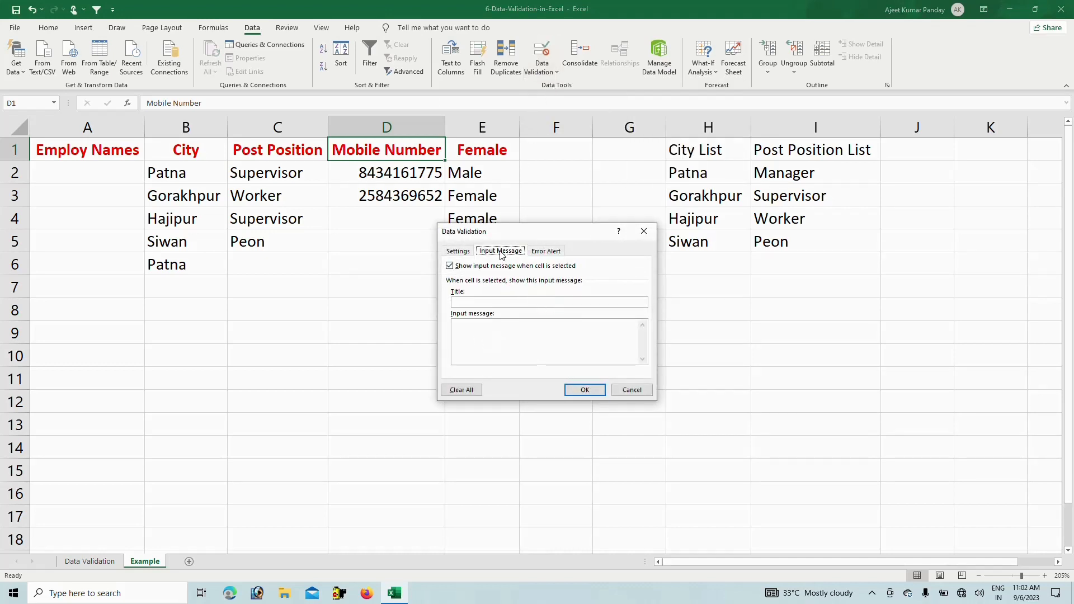
pyautogui.click(482, 303)
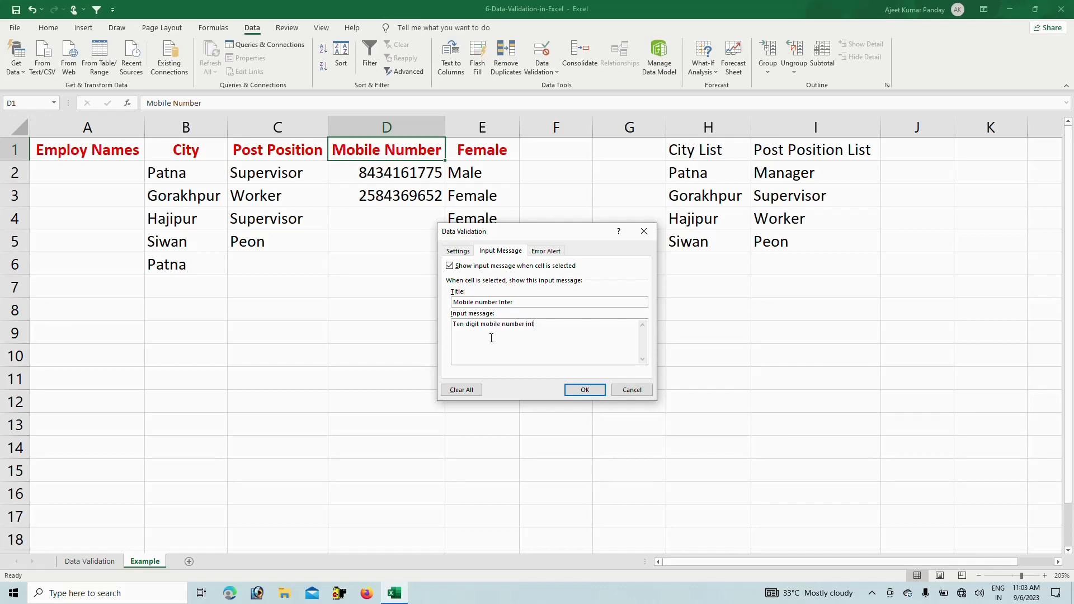
pyautogui.click(585, 390)
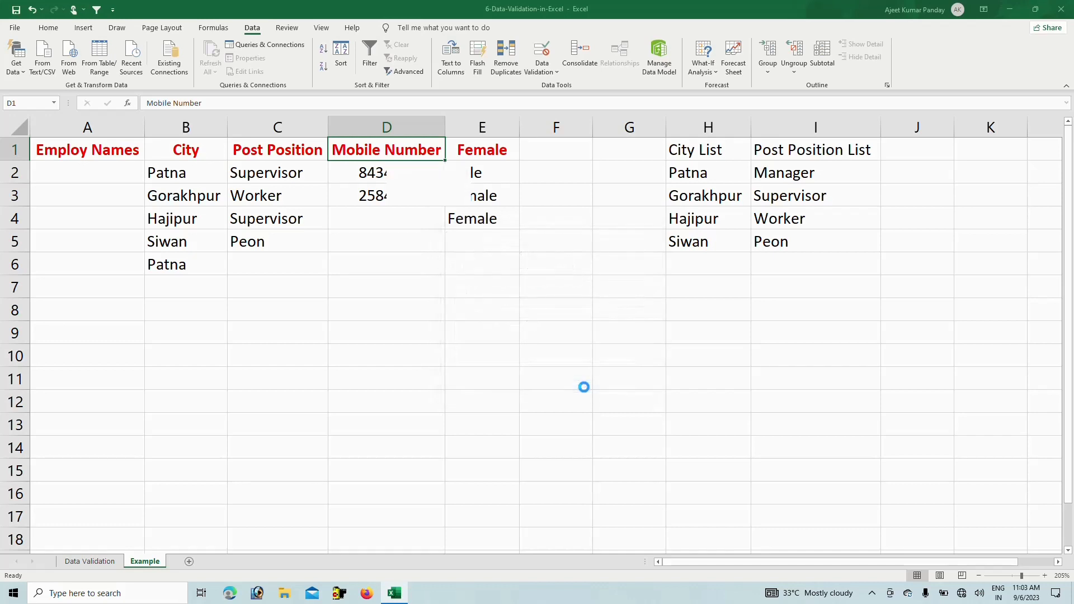
# Check D1's input message appears and disappears, then go to the Data Validation sheet
pyautogui.click(319, 297)
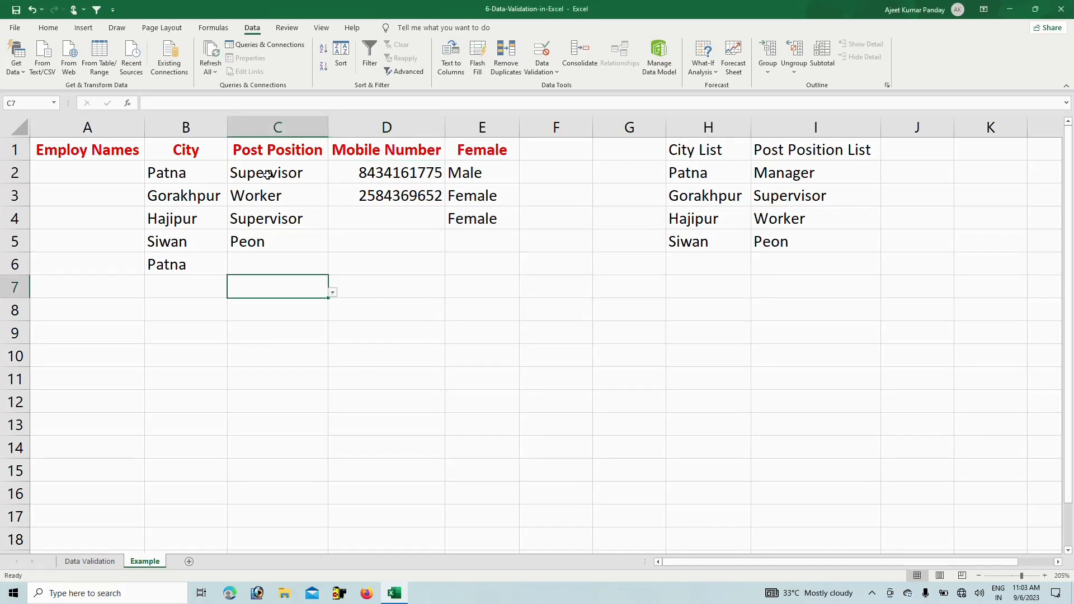
pyautogui.click(393, 155)
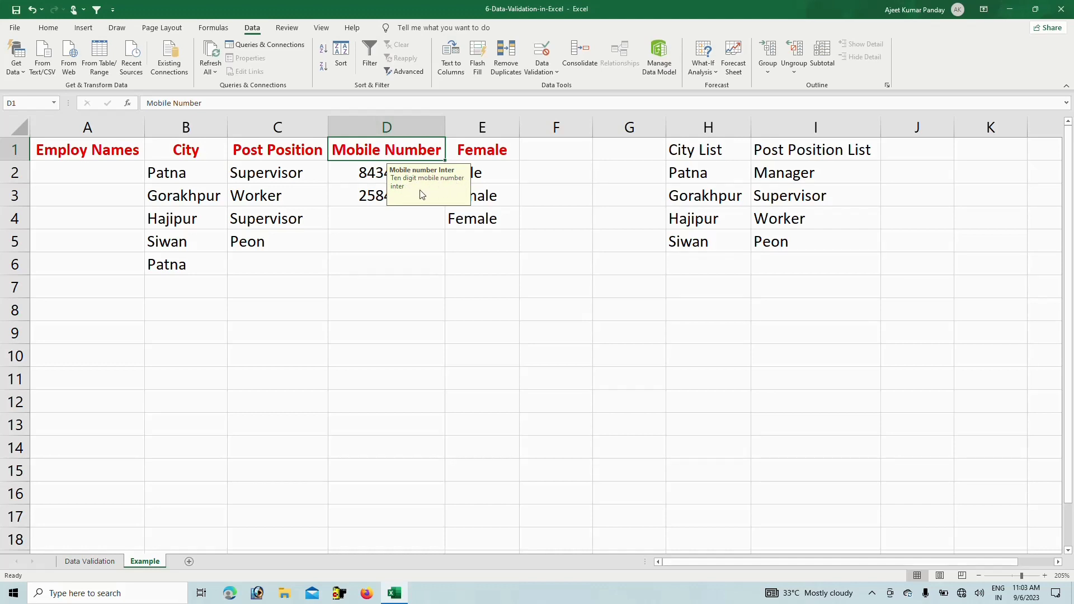
pyautogui.click(379, 210)
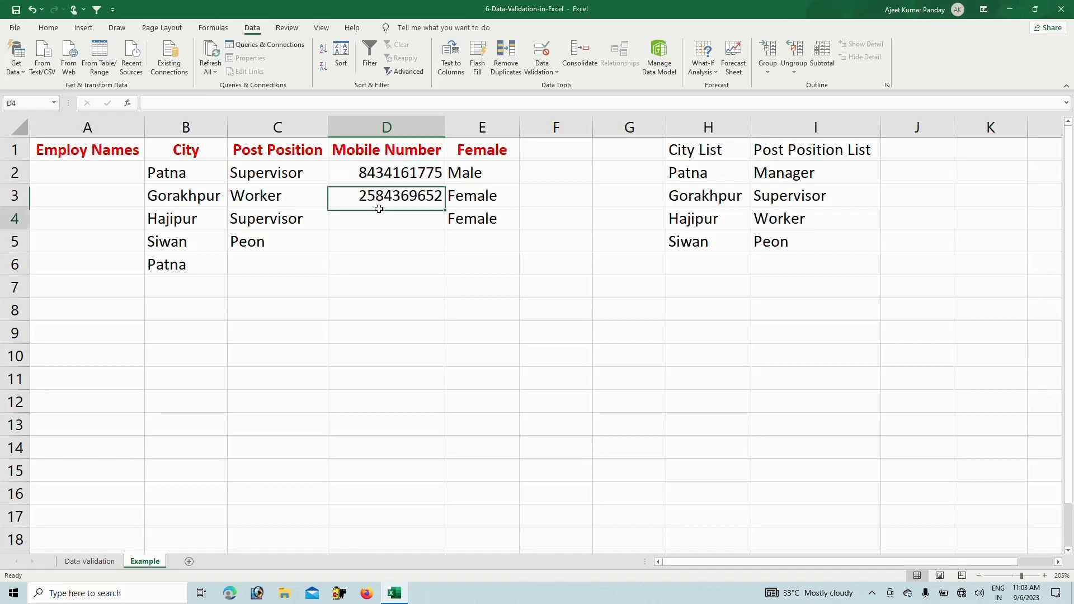
pyautogui.click(234, 155)
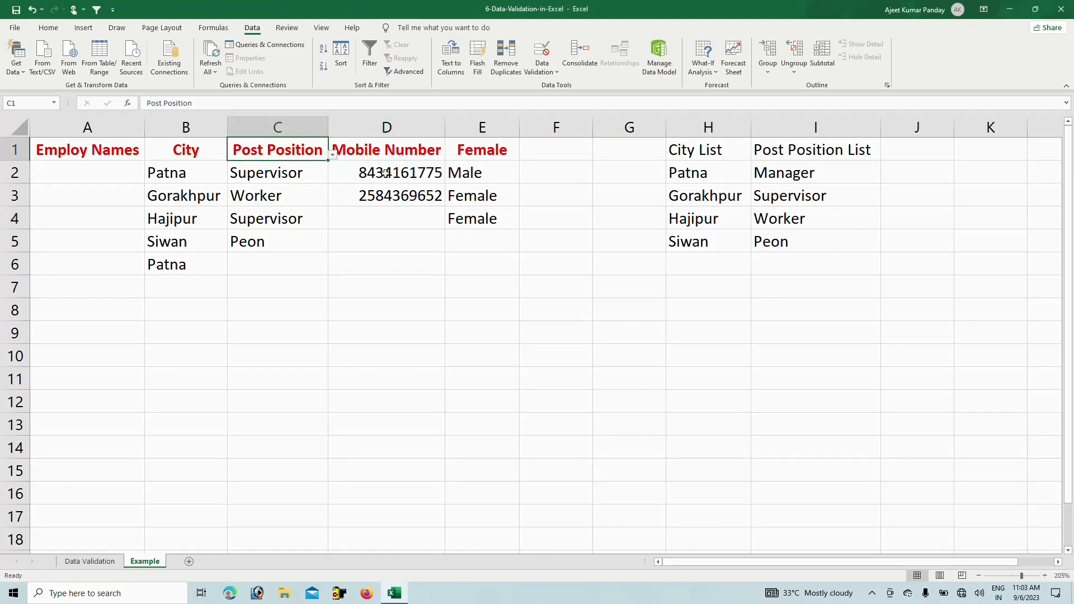
pyautogui.click(369, 201)
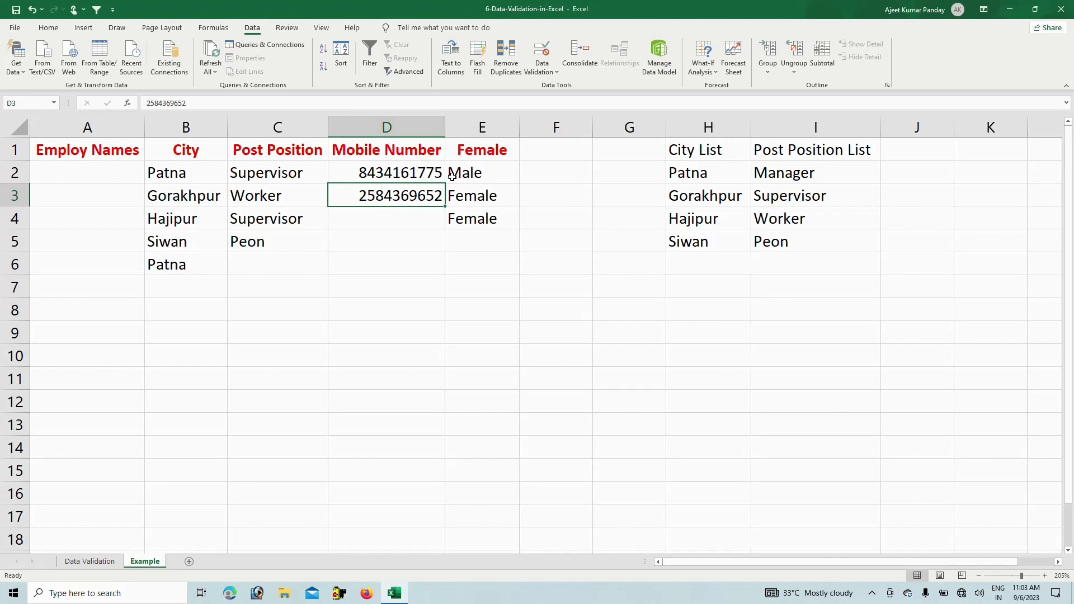
pyautogui.click(384, 232)
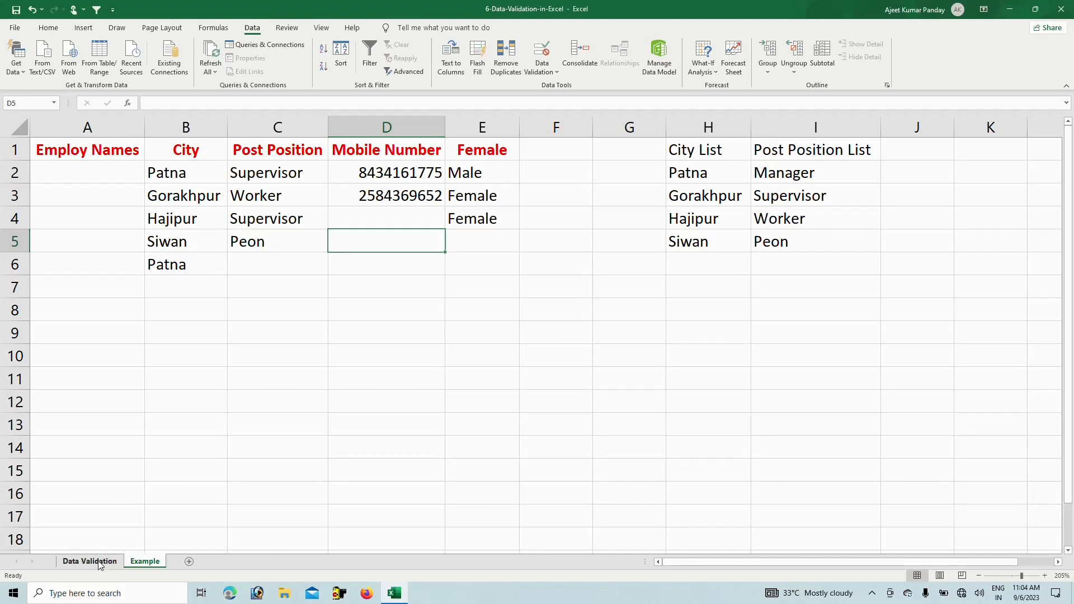
pyautogui.click(106, 563)
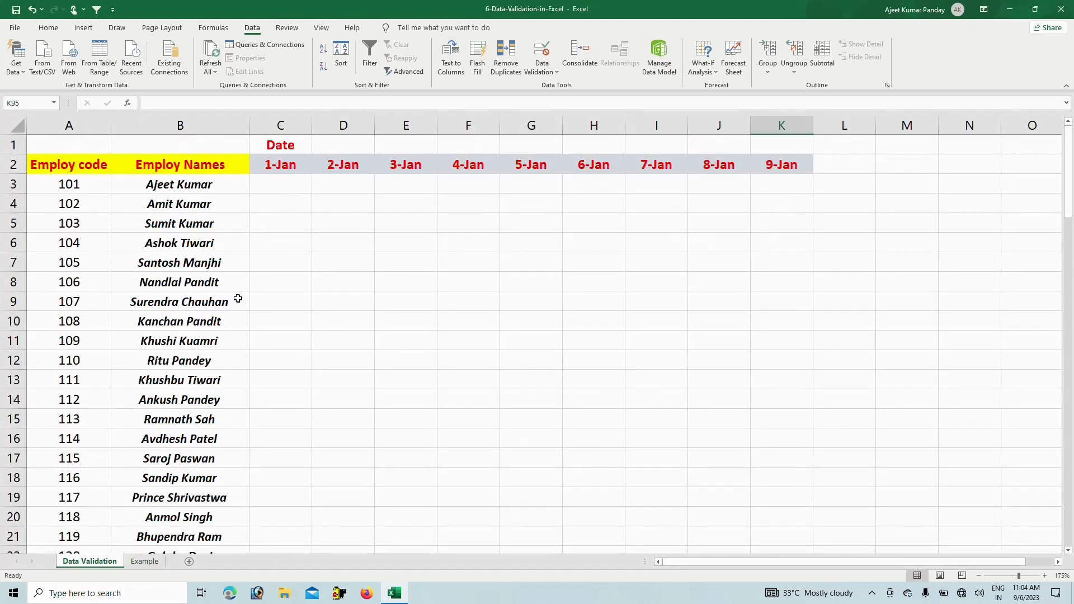
# Select B2 through the last employee's row, then use Go To Special > Blanks to keep only empty cells
pyautogui.click(284, 186)
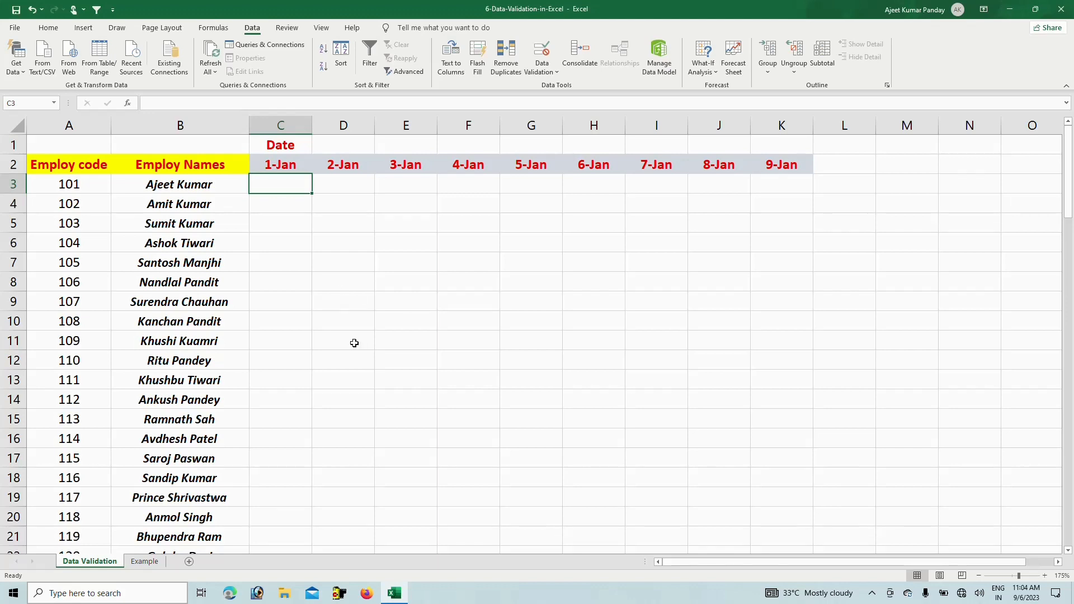
pyautogui.click(337, 235)
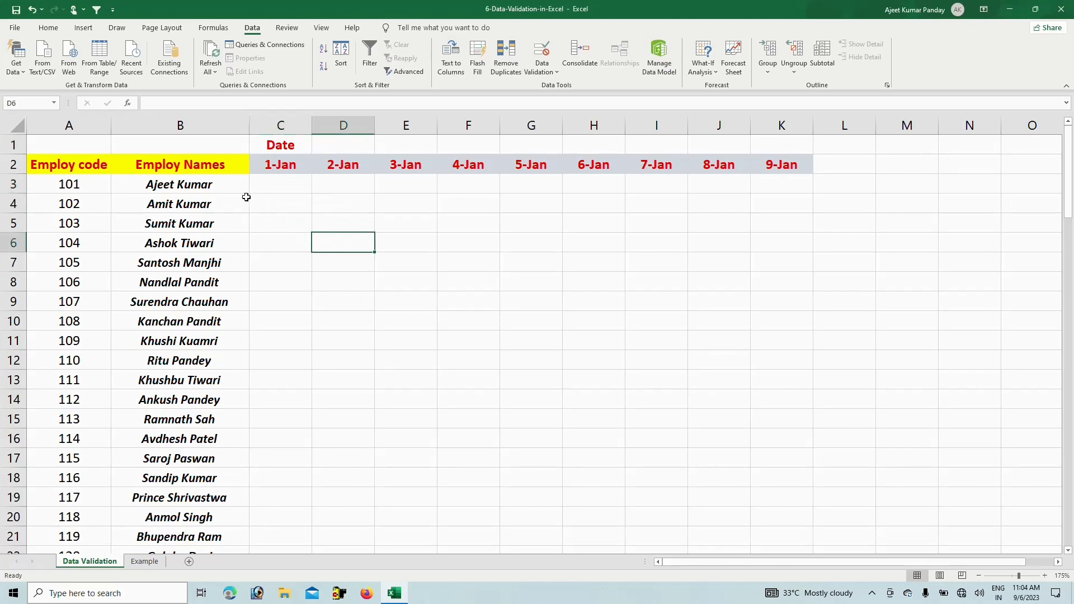
pyautogui.click(166, 164)
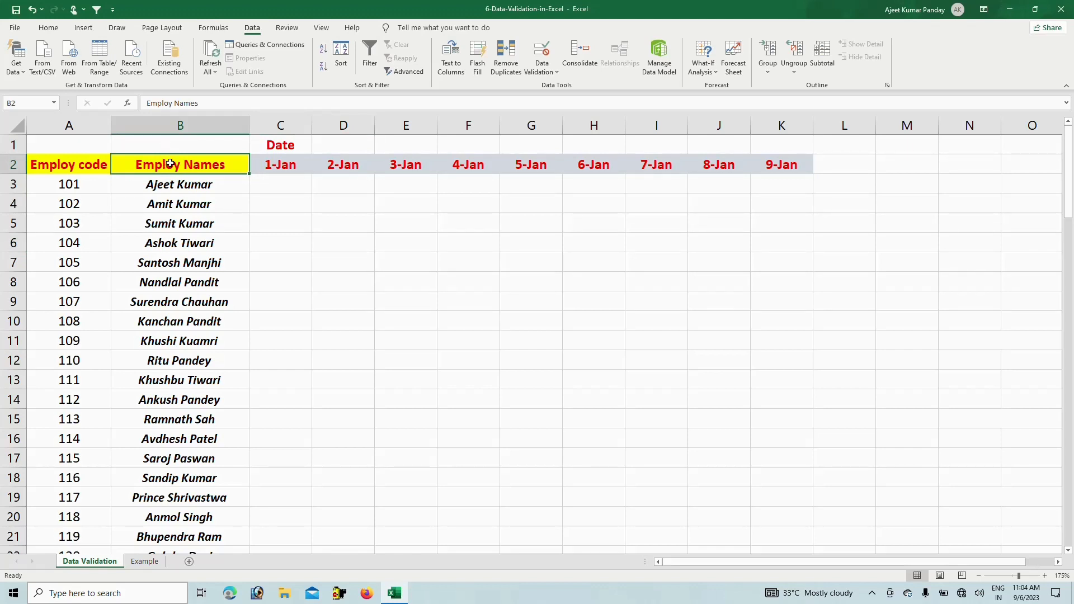
pyautogui.hotkey('ctrl', 'shift', 'Down')
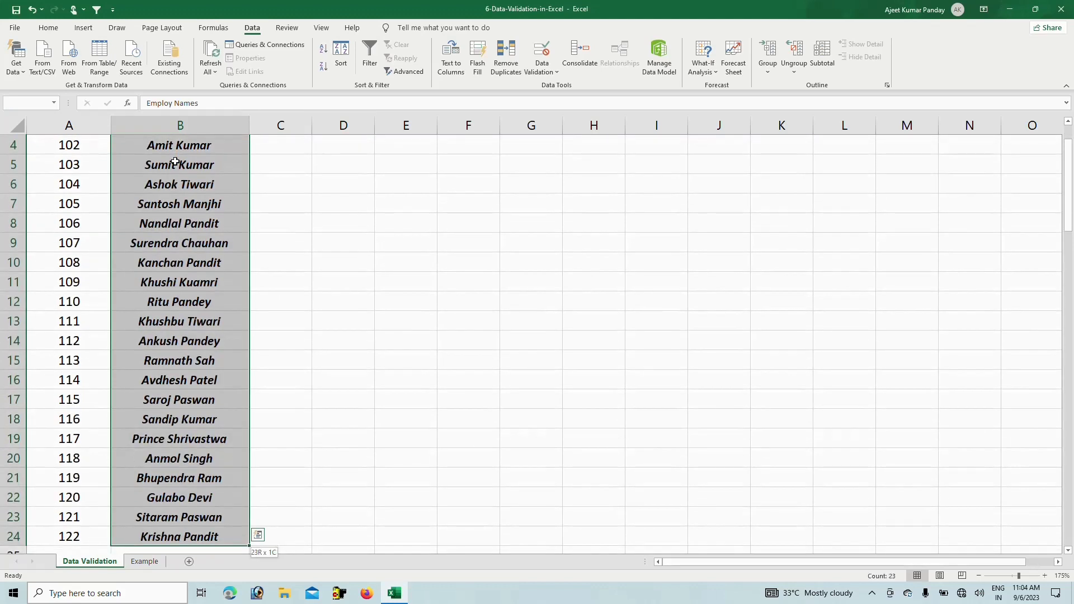
pyautogui.hotkey('shift', 'Right')
pyautogui.hotkey('shift', 'Right')
pyautogui.hotkey('shift', 'Right')
pyautogui.hotkey('shift', 'Right')
pyautogui.hotkey('shift', 'Right')
pyautogui.hotkey('shift', 'Right')
pyautogui.hotkey('shift', 'Right')
pyautogui.hotkey('shift', 'Right')
pyautogui.hotkey('shift', 'Right')
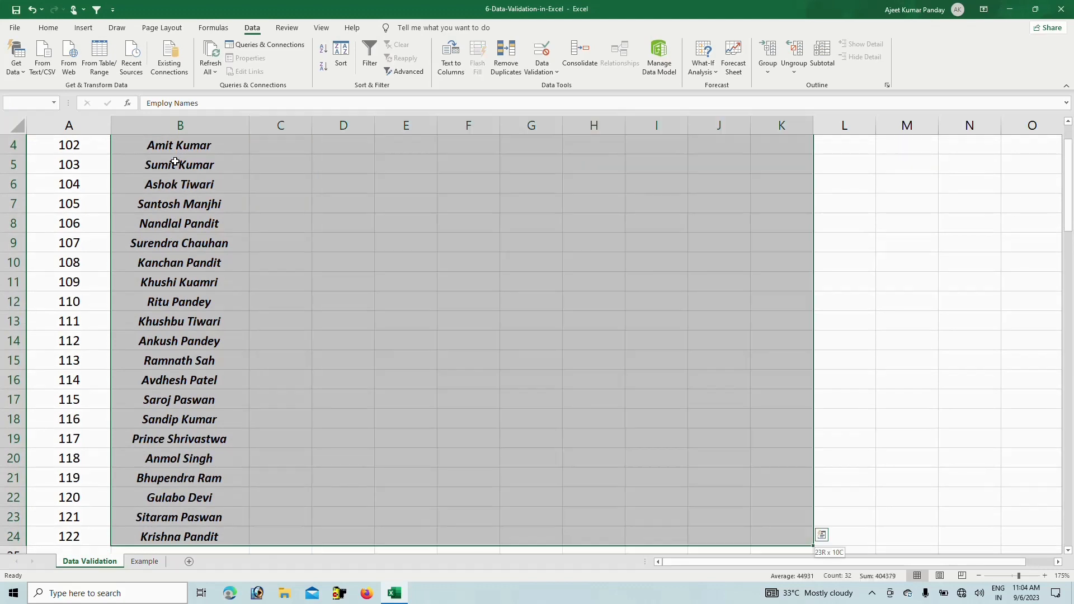
pyautogui.scroll(1, 273, 233)
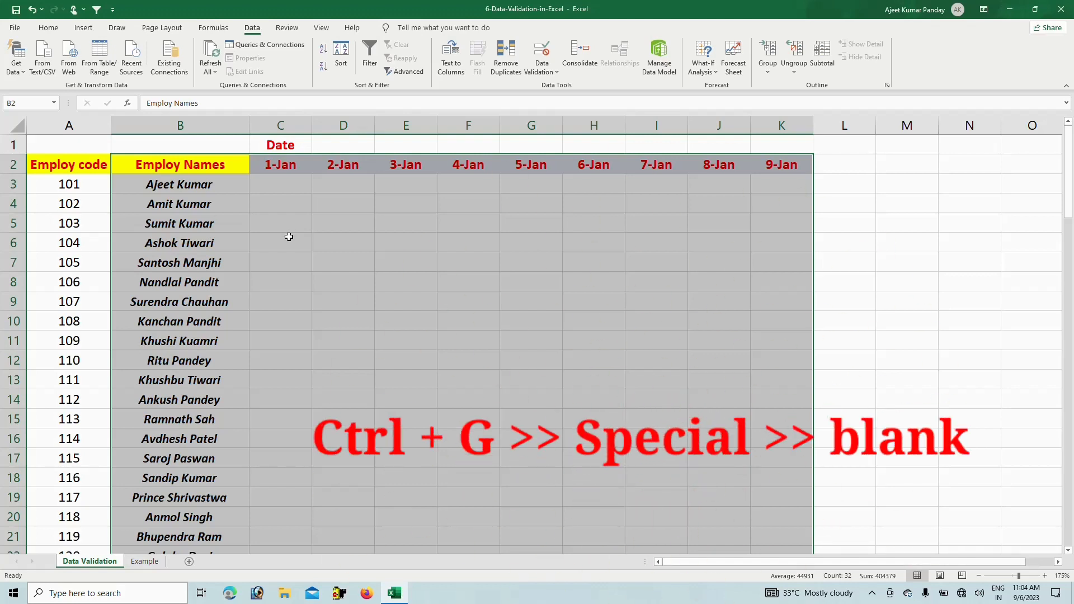
pyautogui.hotkey('ctrl', 'g')
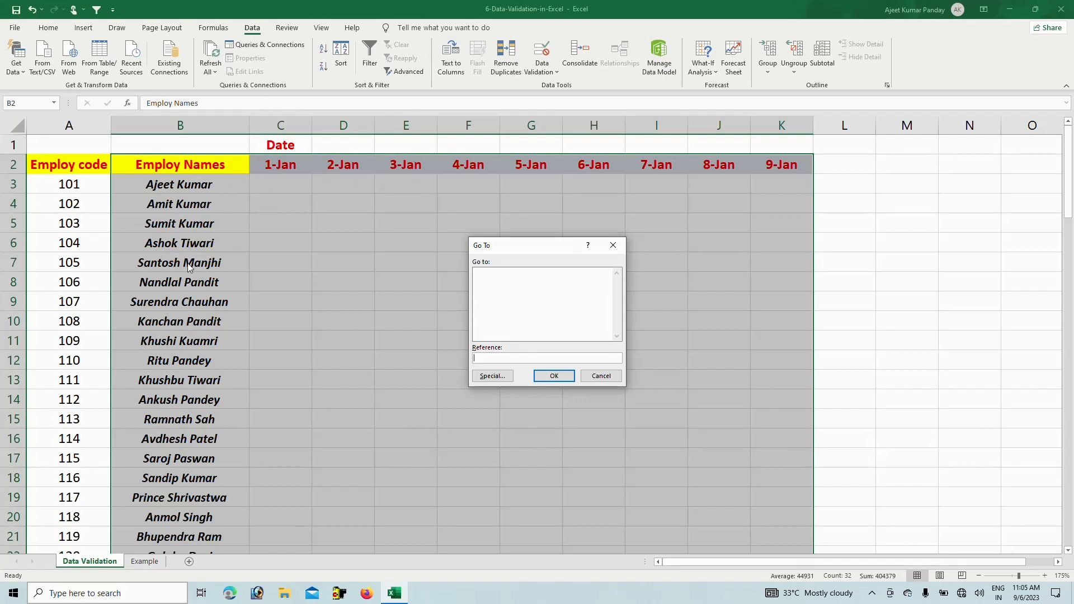
pyautogui.click(498, 376)
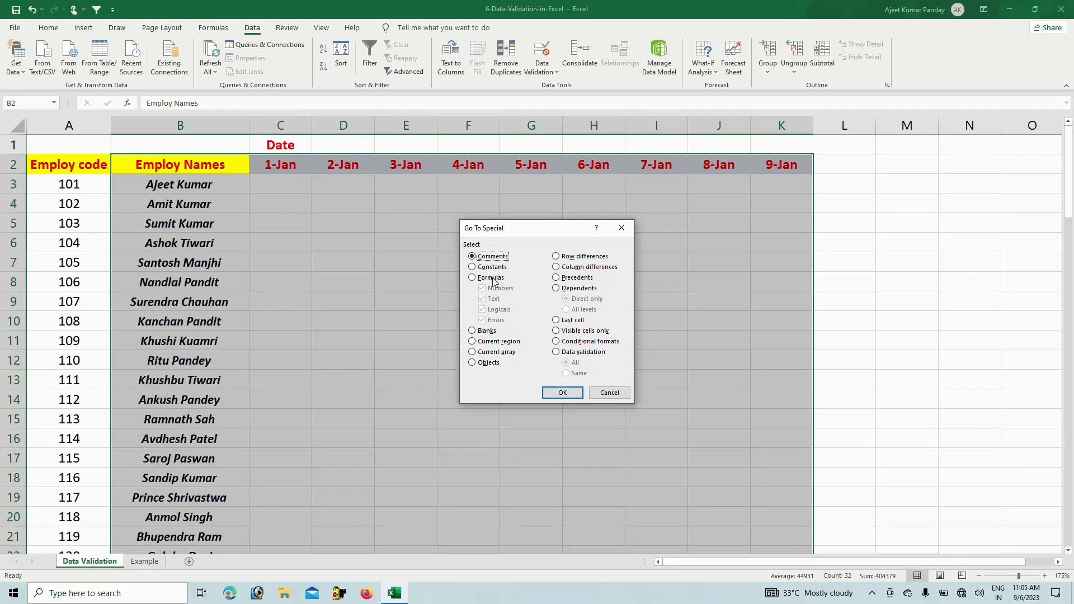
pyautogui.click(473, 331)
pyautogui.click(561, 392)
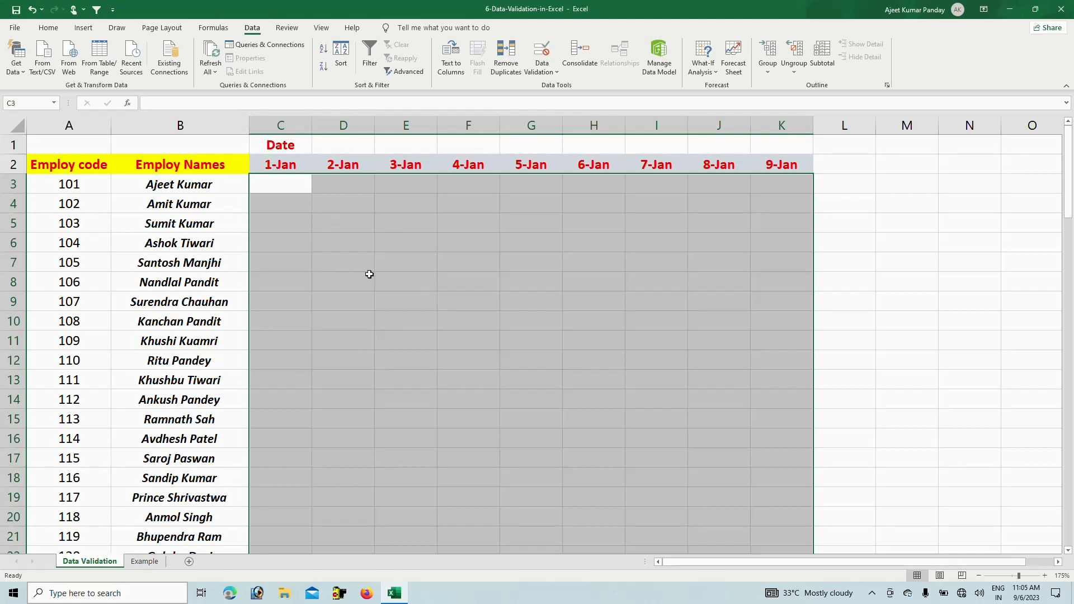
# Give the selected blank cells List validation with source 'P, A', then select C3
pyautogui.click(542, 66)
pyautogui.click(549, 88)
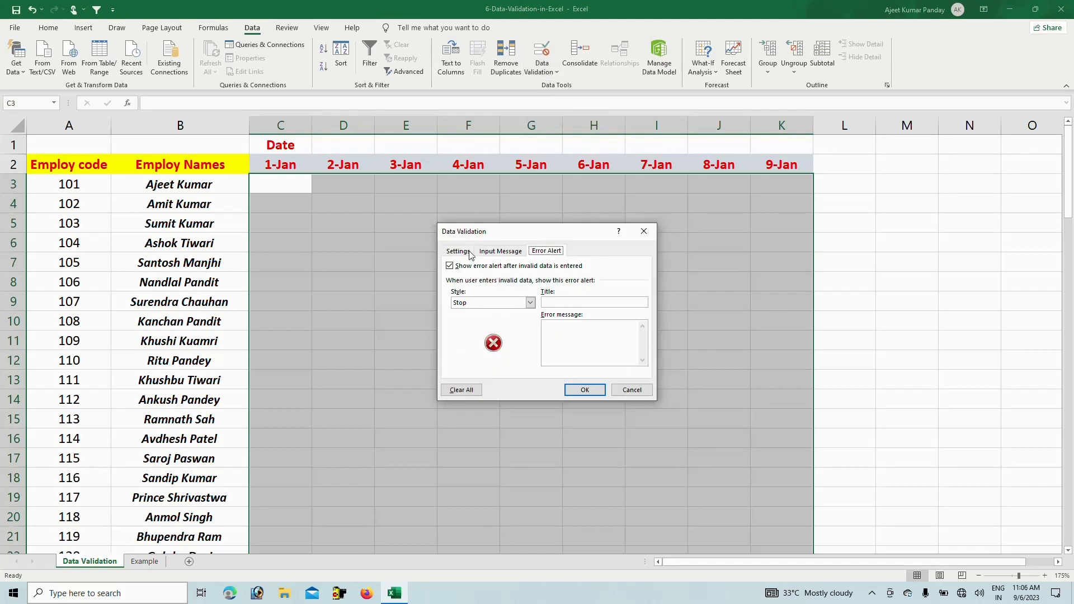
pyautogui.click(457, 251)
pyautogui.click(533, 289)
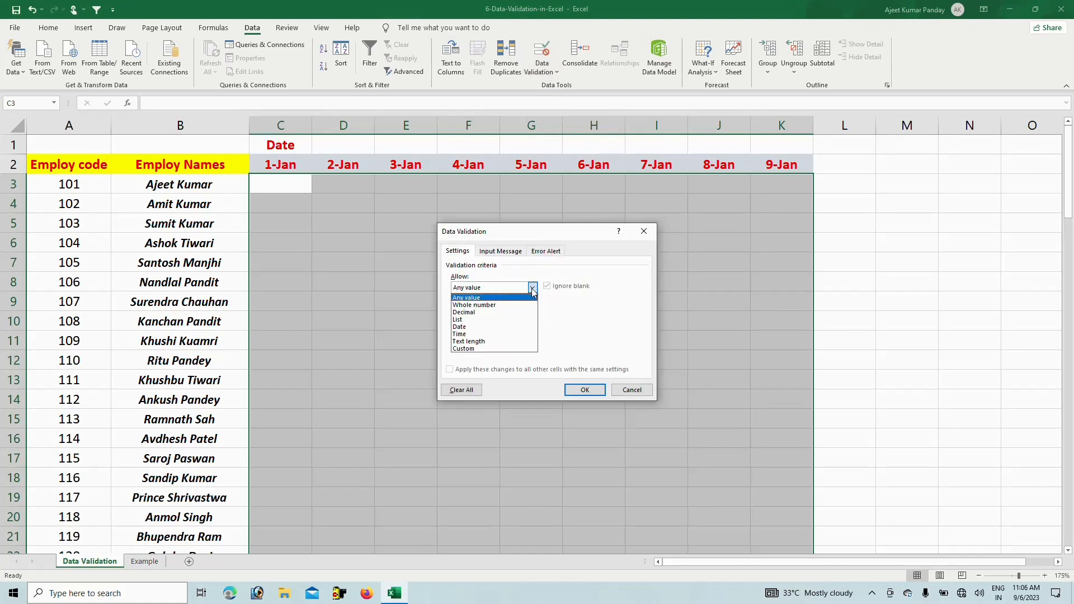
pyautogui.click(475, 320)
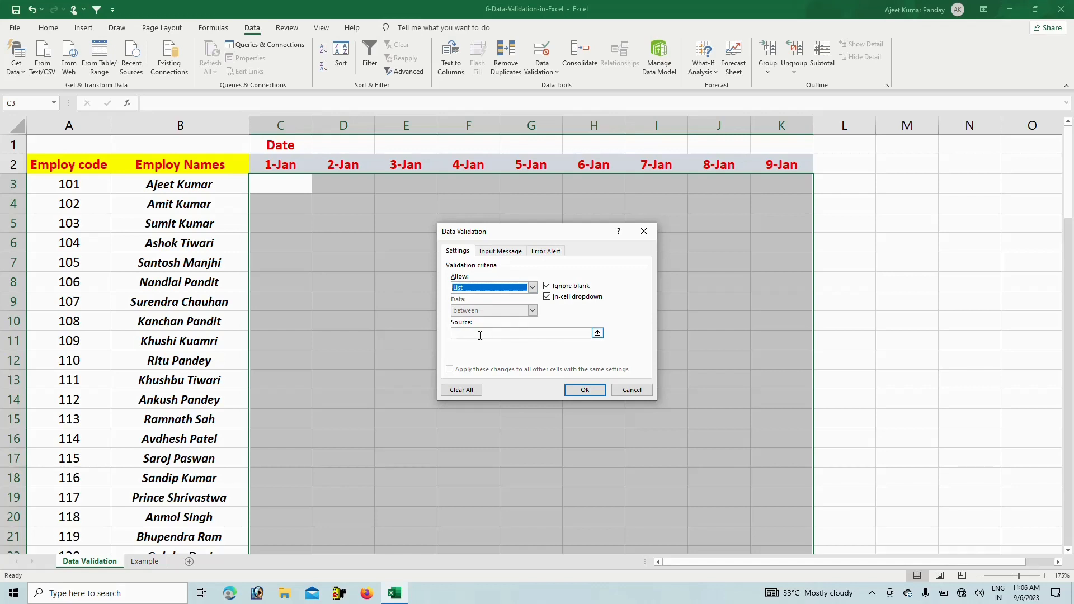
pyautogui.click(480, 334)
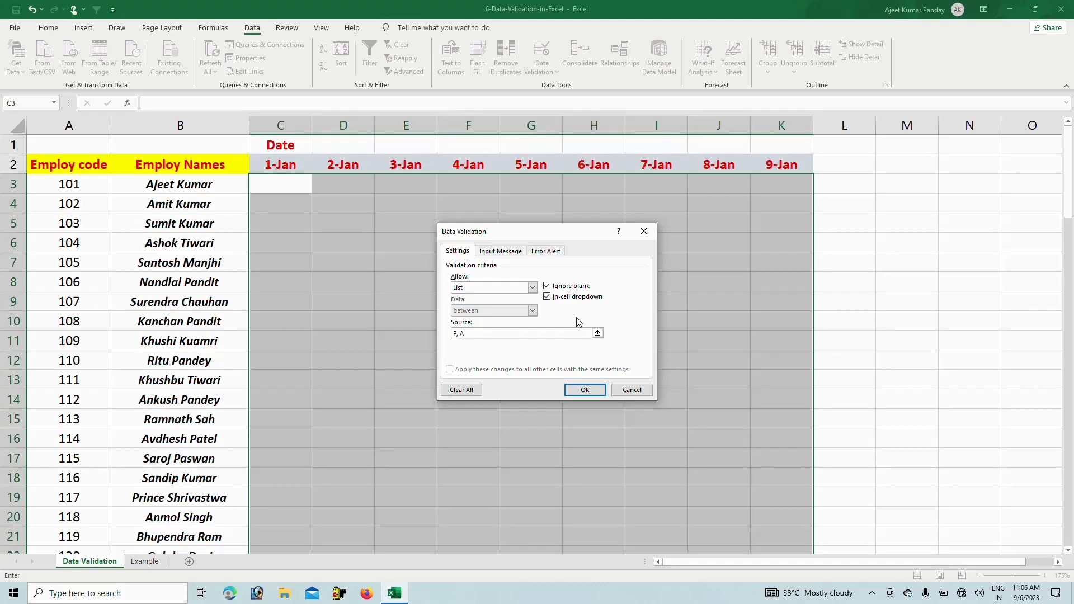
pyautogui.click(587, 390)
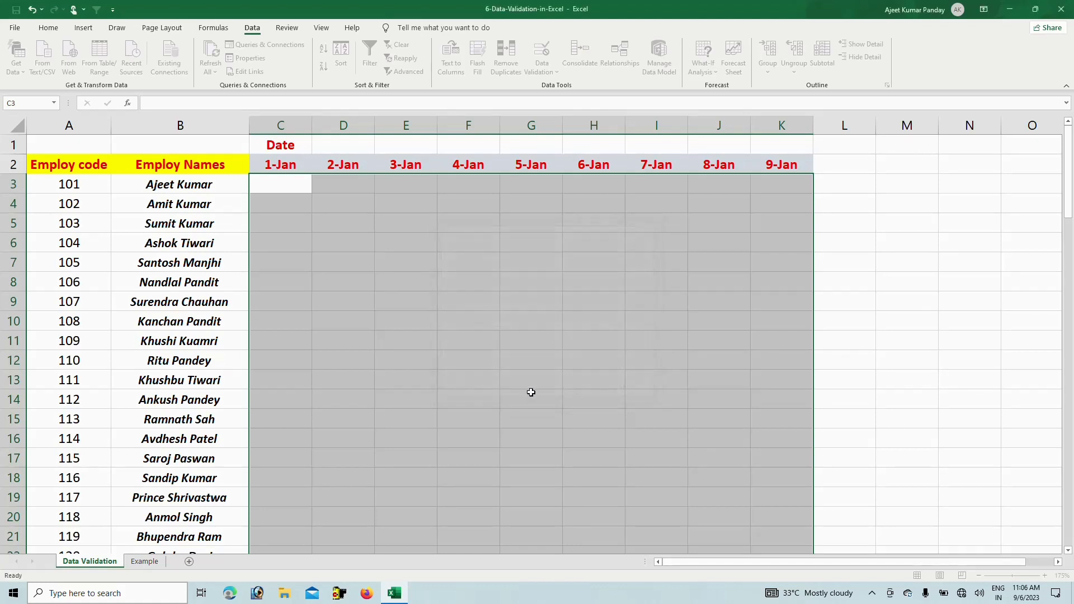
pyautogui.click(305, 242)
pyautogui.click(285, 186)
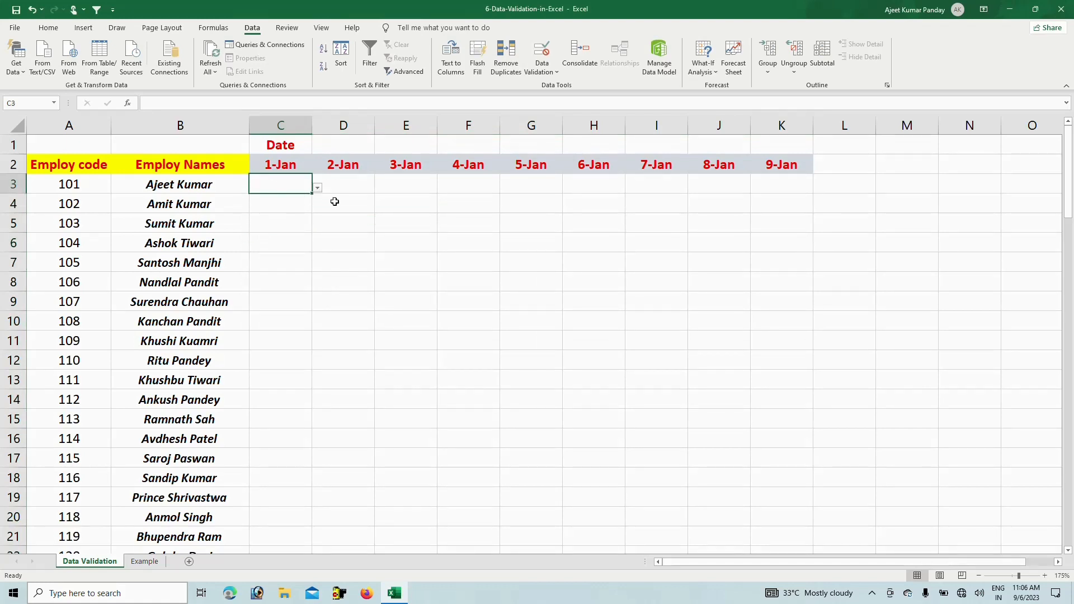
# Mark employee 101 P on 1-Jan and A on 2-Jan, 3-Jan and 5-Jan from the drop-downs
pyautogui.click(317, 188)
pyautogui.click(283, 200)
pyautogui.click(339, 190)
pyautogui.click(381, 188)
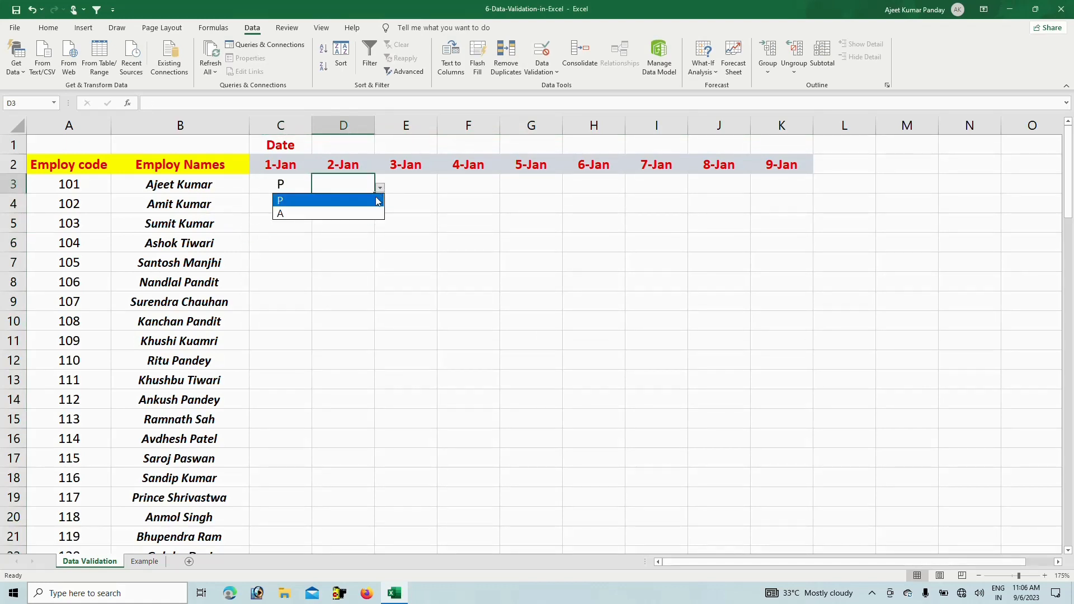
pyautogui.click(343, 213)
pyautogui.click(412, 186)
pyautogui.click(443, 189)
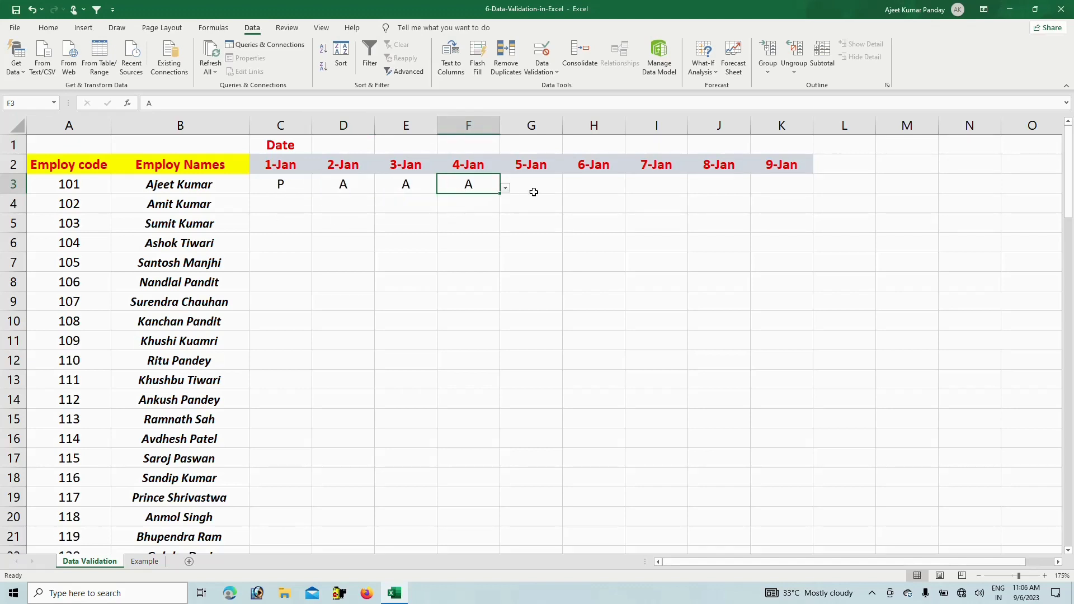
pyautogui.click(534, 192)
pyautogui.click(568, 189)
pyautogui.click(525, 215)
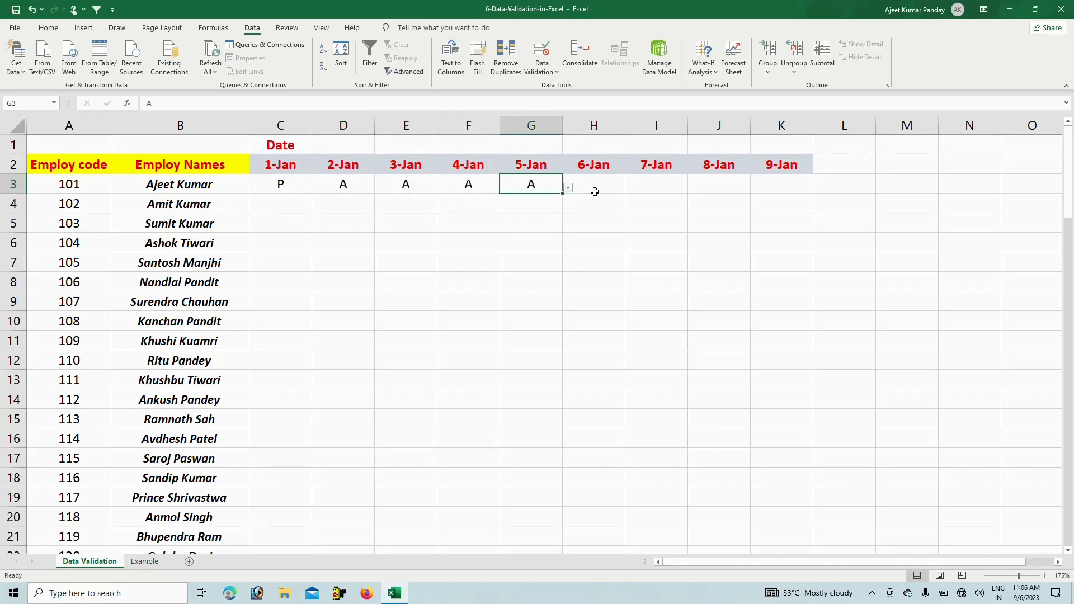
# Mark employee 101 A on 6-Jan, 7-Jan and 8-Jan from the drop-downs
pyautogui.click(614, 193)
pyautogui.click(634, 197)
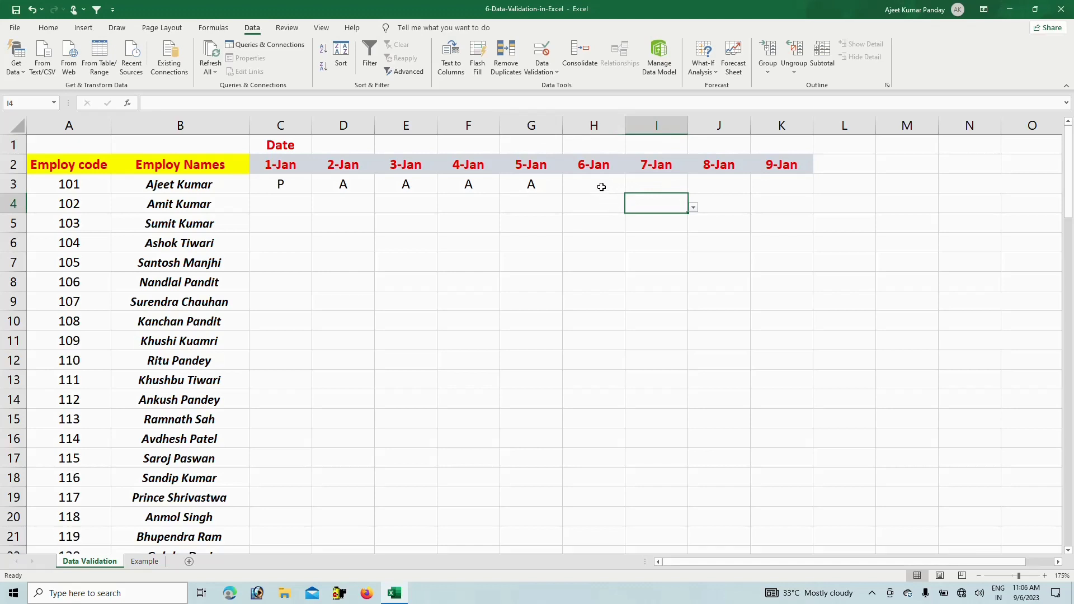
pyautogui.click(607, 189)
pyautogui.click(631, 191)
pyautogui.click(597, 213)
pyautogui.click(664, 186)
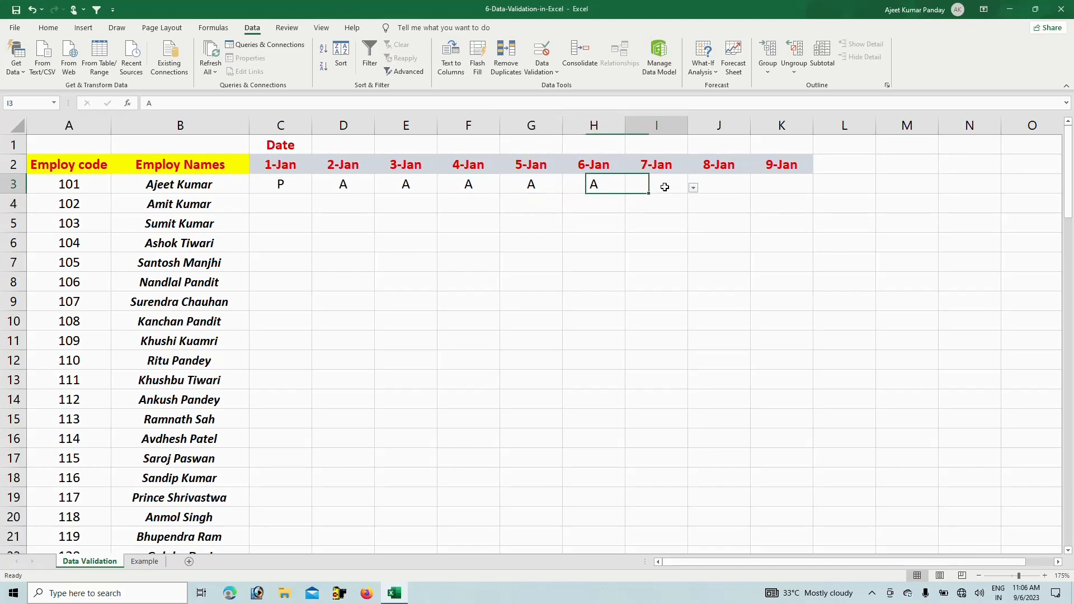
pyautogui.click(692, 190)
pyautogui.click(694, 212)
pyautogui.click(722, 181)
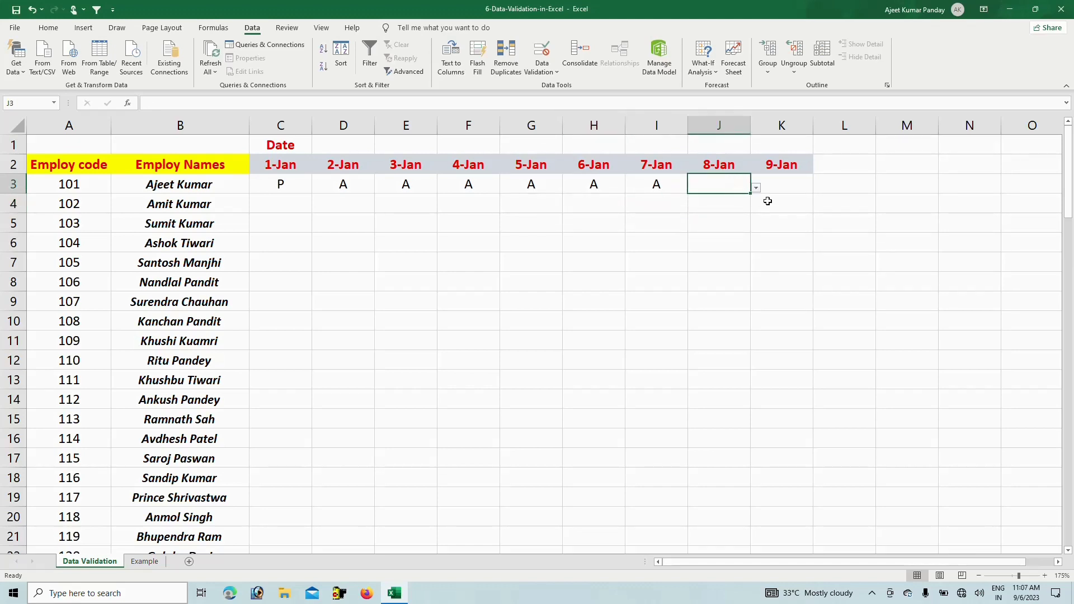
pyautogui.click(756, 188)
pyautogui.click(717, 213)
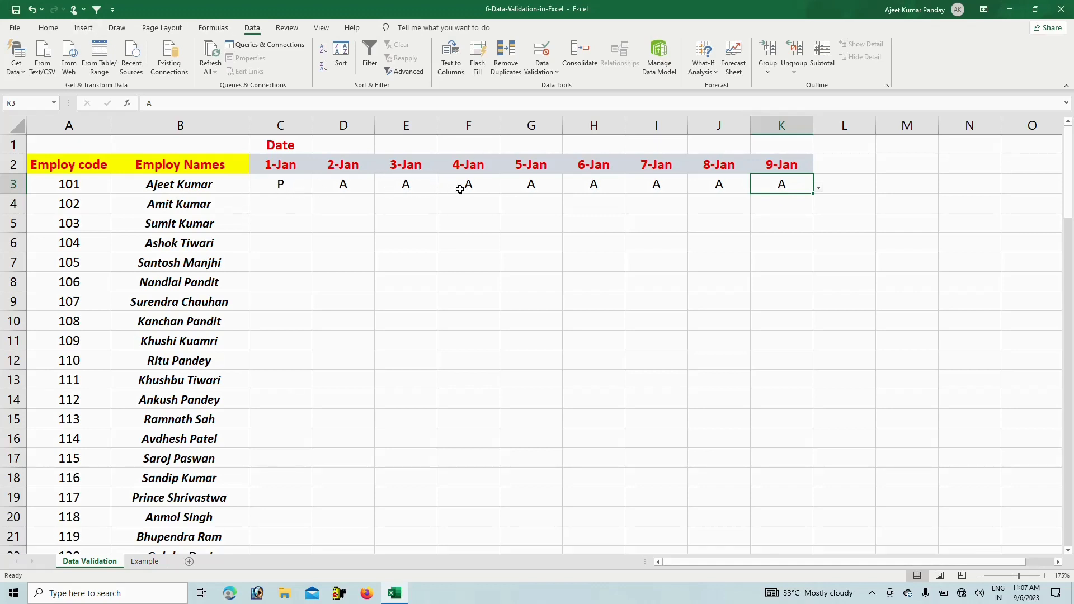
# Type P in C4 for employee 102 on 1-Jan
pyautogui.click(291, 204)
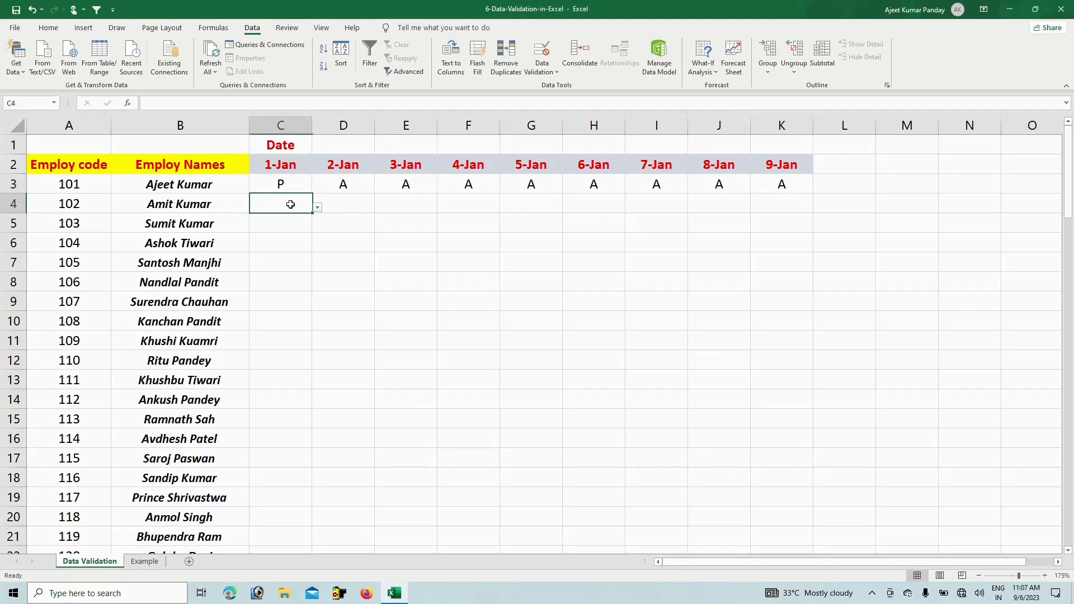
pyautogui.write('P')
pyautogui.press('Tab')
pyautogui.write('P')
# Change employee 101's 4-Jan and 5-Jan marks in F3 and G3 to P
pyautogui.click(486, 192)
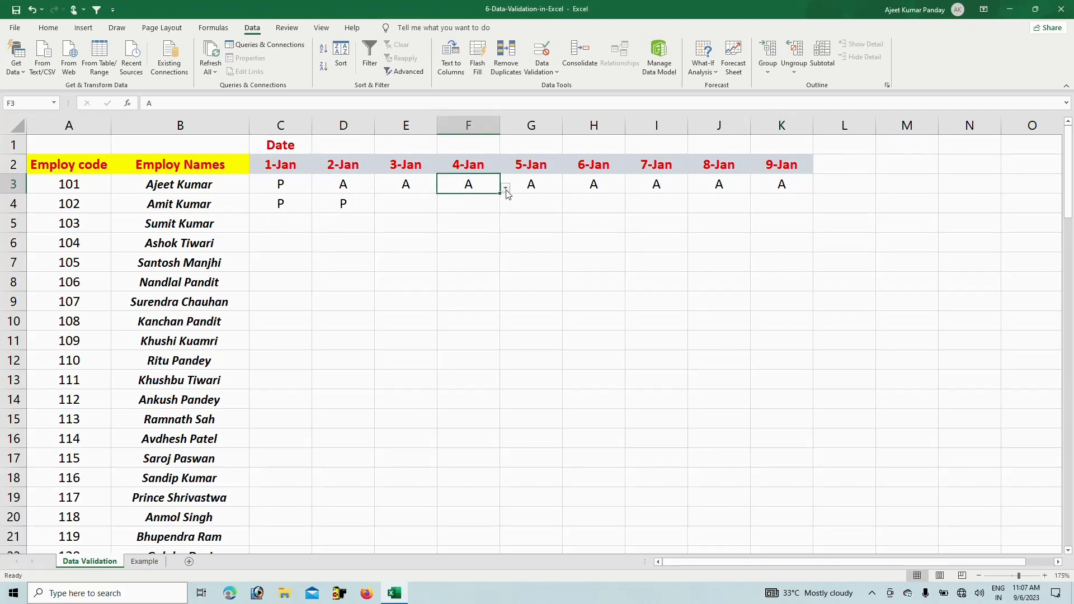
pyautogui.click(505, 187)
pyautogui.click(444, 205)
pyautogui.click(532, 185)
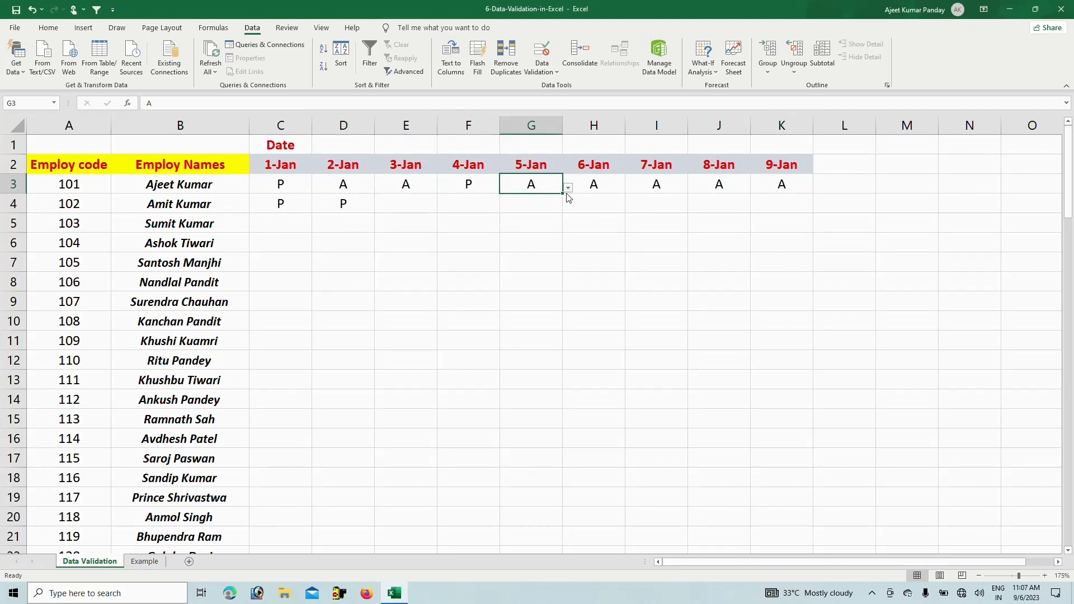
pyautogui.click(568, 188)
pyautogui.click(568, 200)
# Select the whole attendance table with Ctrl+A
pyautogui.hotkey('ctrl', 'a')
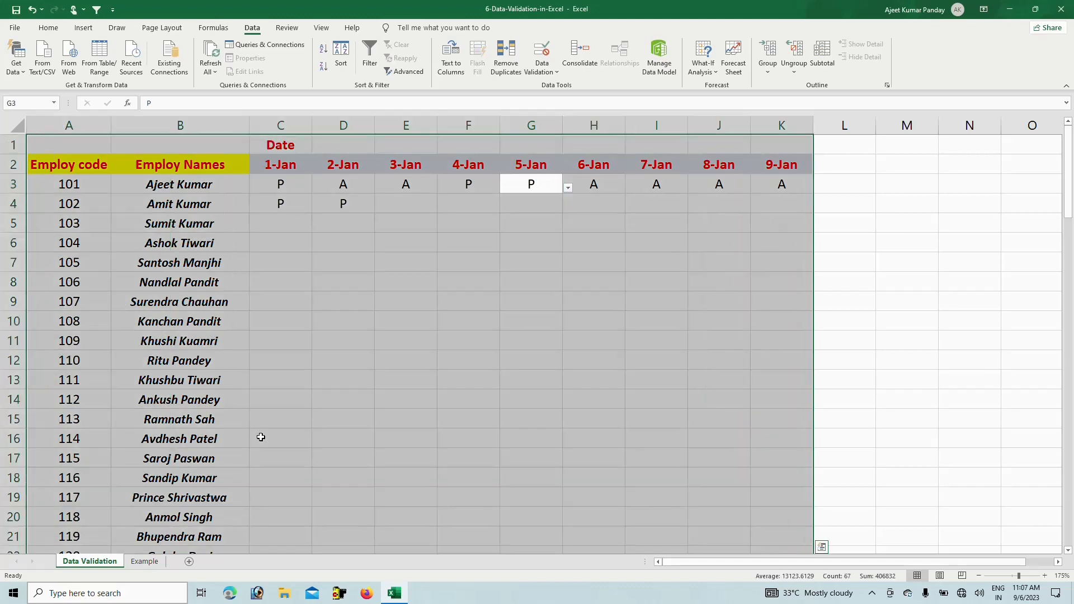
pyautogui.hotkey('ctrl', 'q')
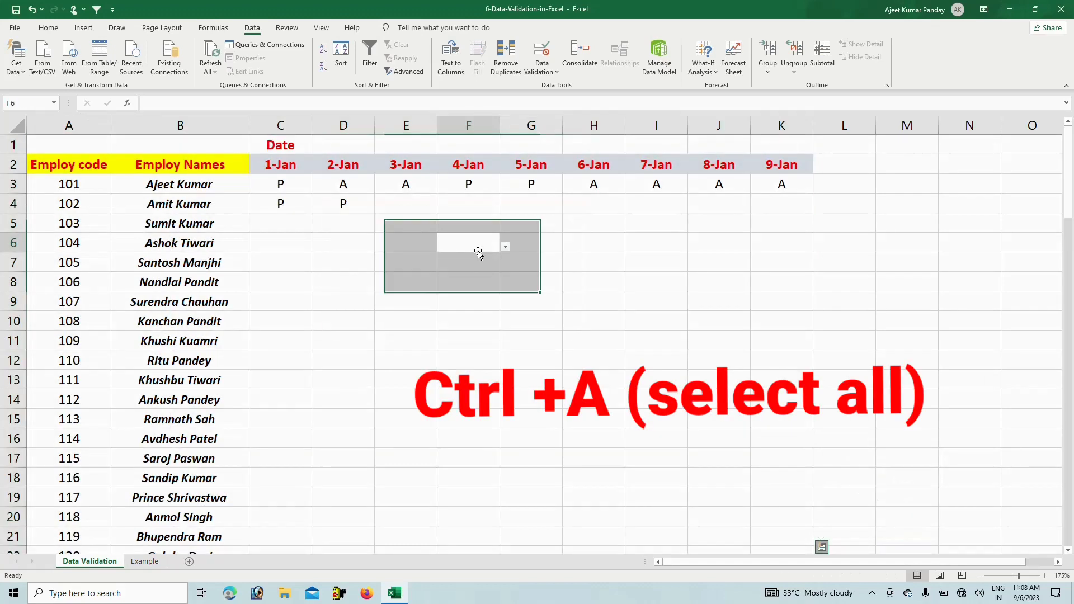
pyautogui.click(478, 253)
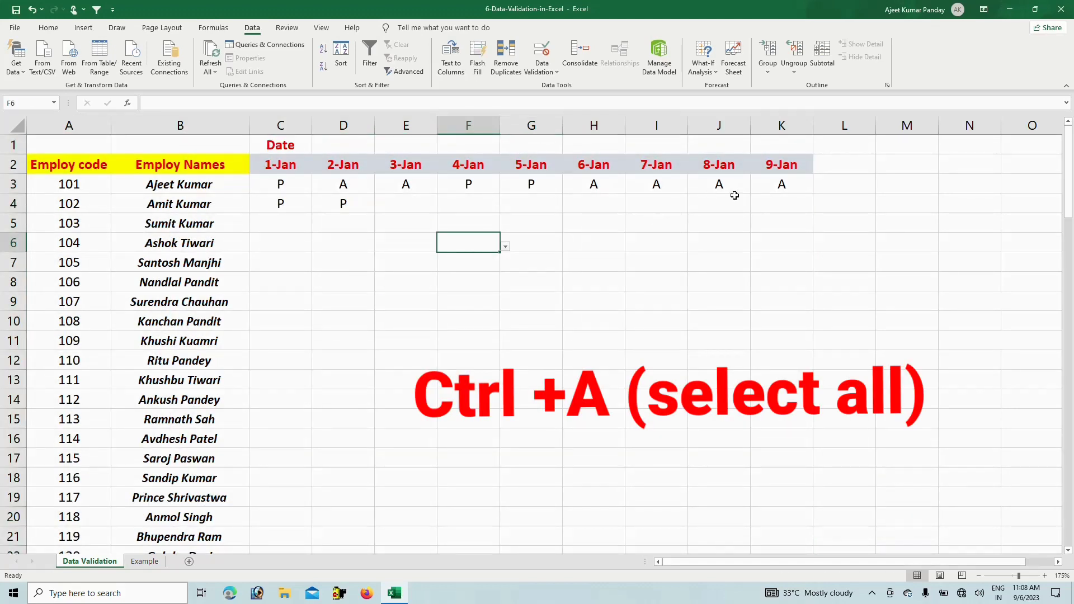
pyautogui.moveTo(816, 204); pyautogui.dragTo(287, 168)
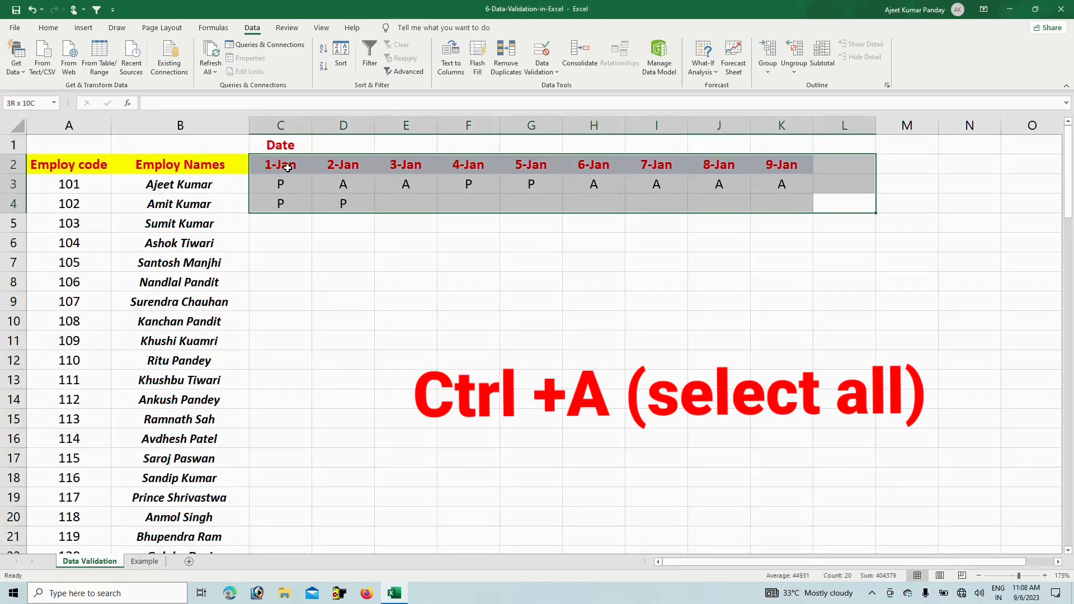
pyautogui.click(307, 283)
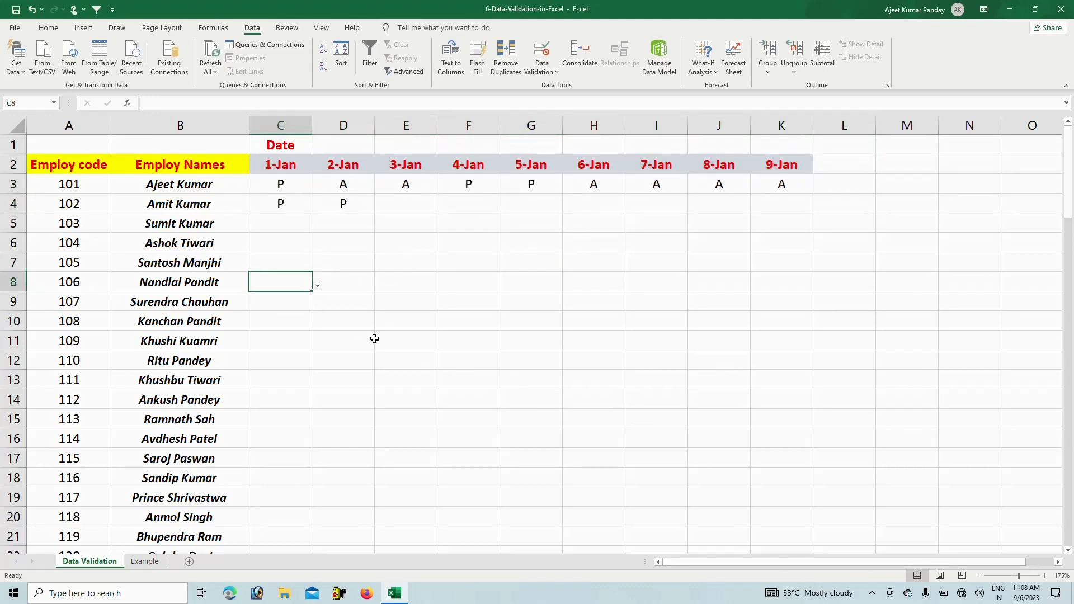
pyautogui.hotkey('ctrl', 'a')
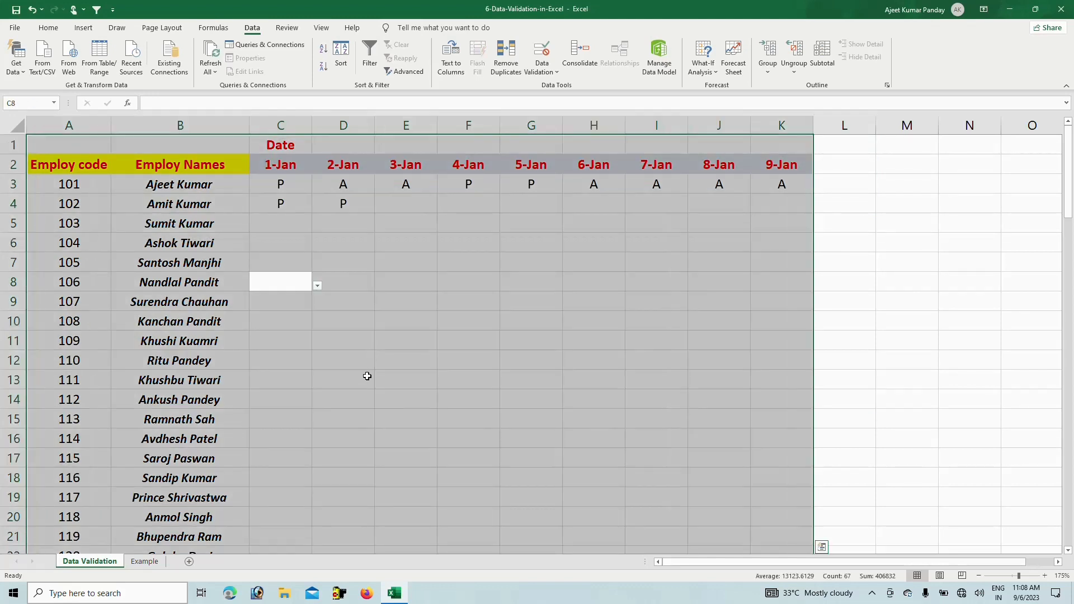
# Clear All data validation from the table and confirm F5 no longer offers P/A choices
pyautogui.click(541, 56)
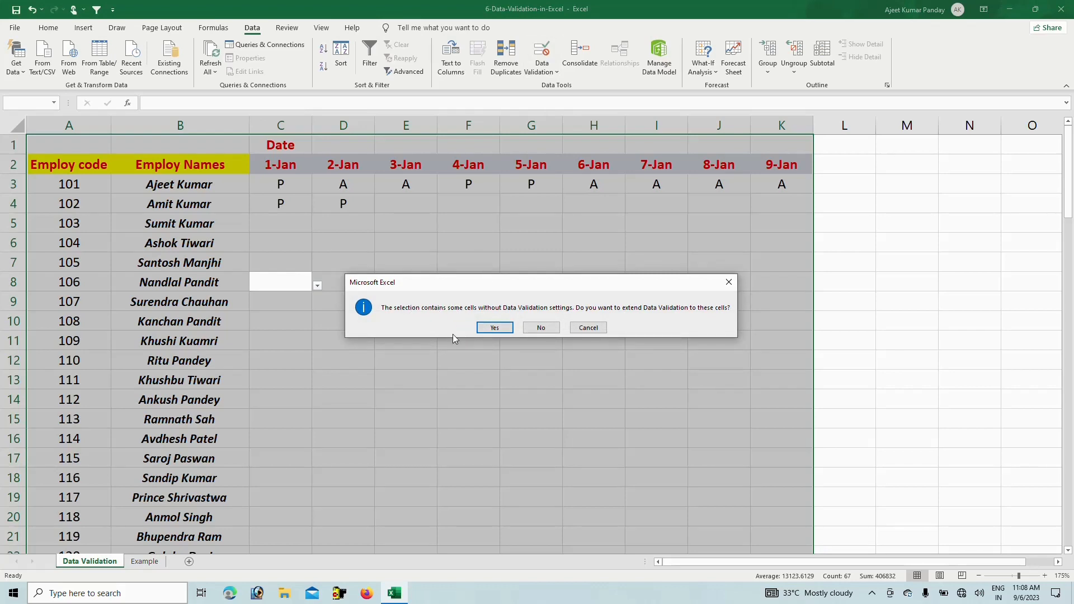
pyautogui.click(495, 328)
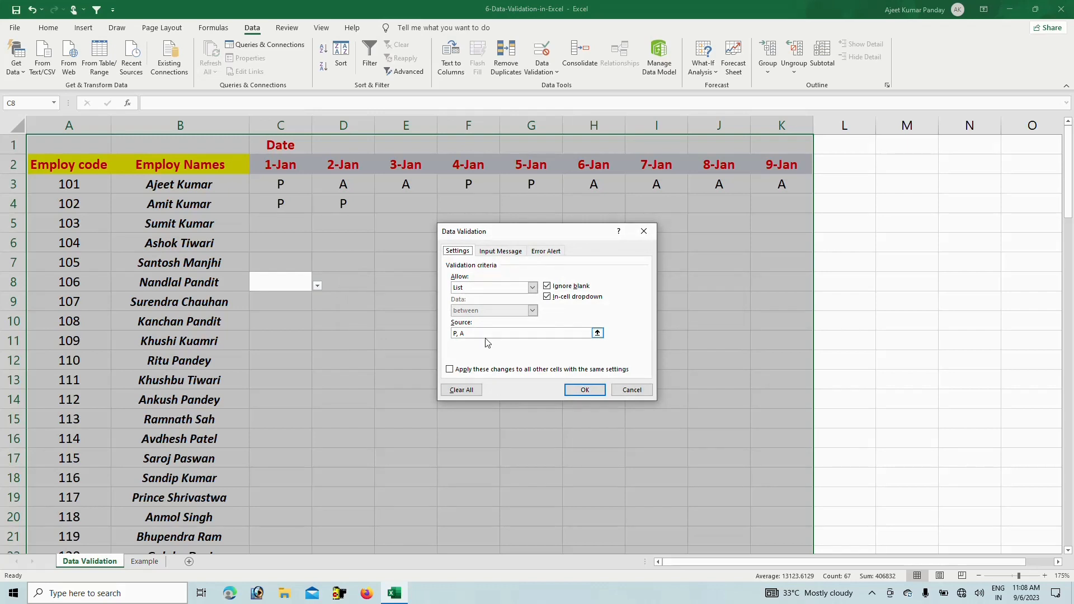
pyautogui.click(463, 393)
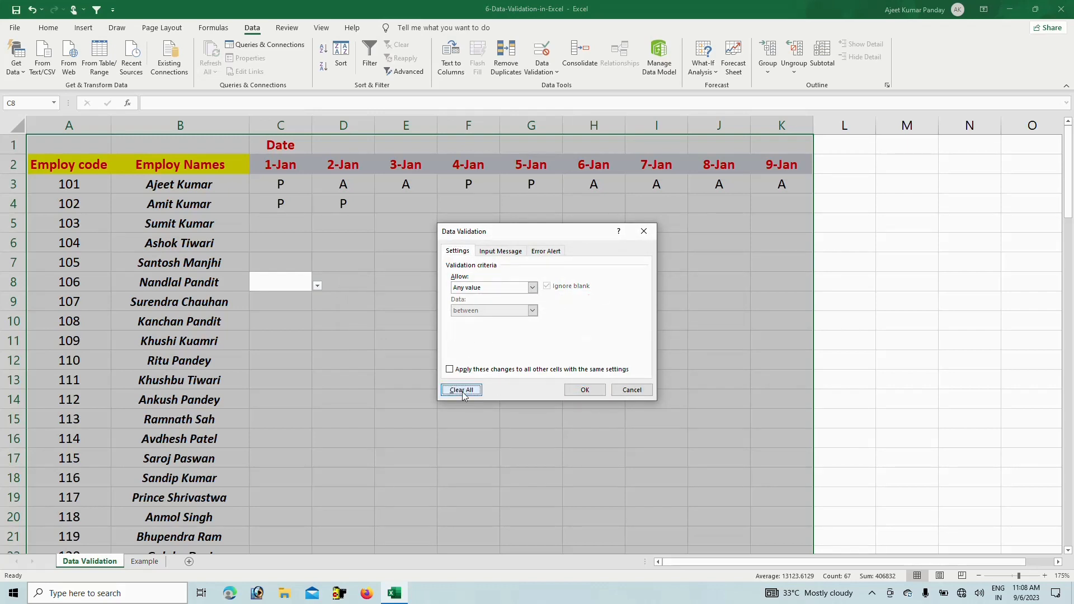
pyautogui.click(586, 389)
pyautogui.click(881, 249)
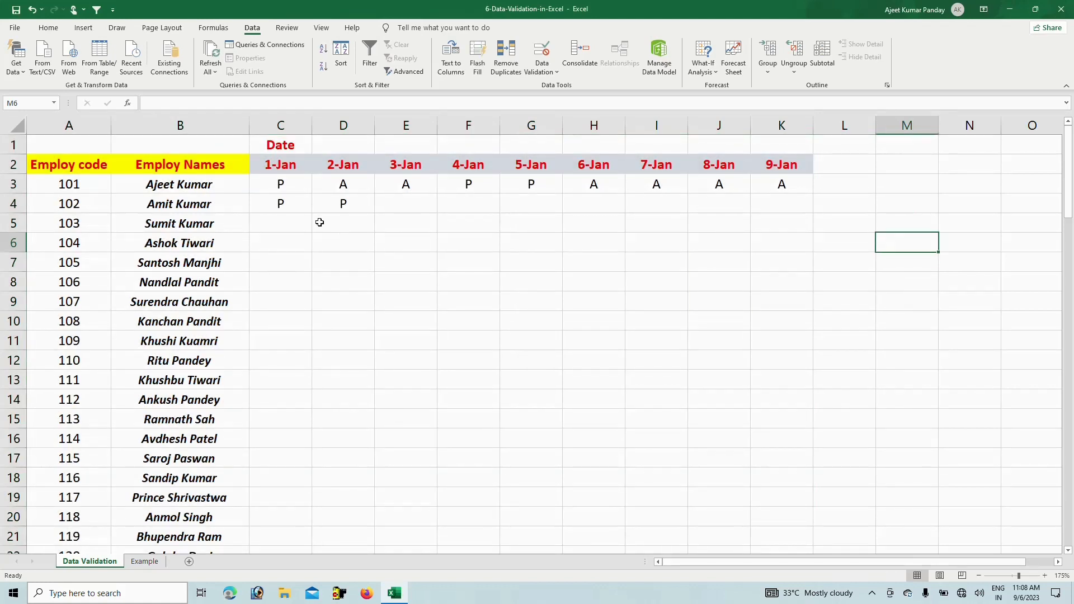
pyautogui.click(296, 223)
pyautogui.click(465, 217)
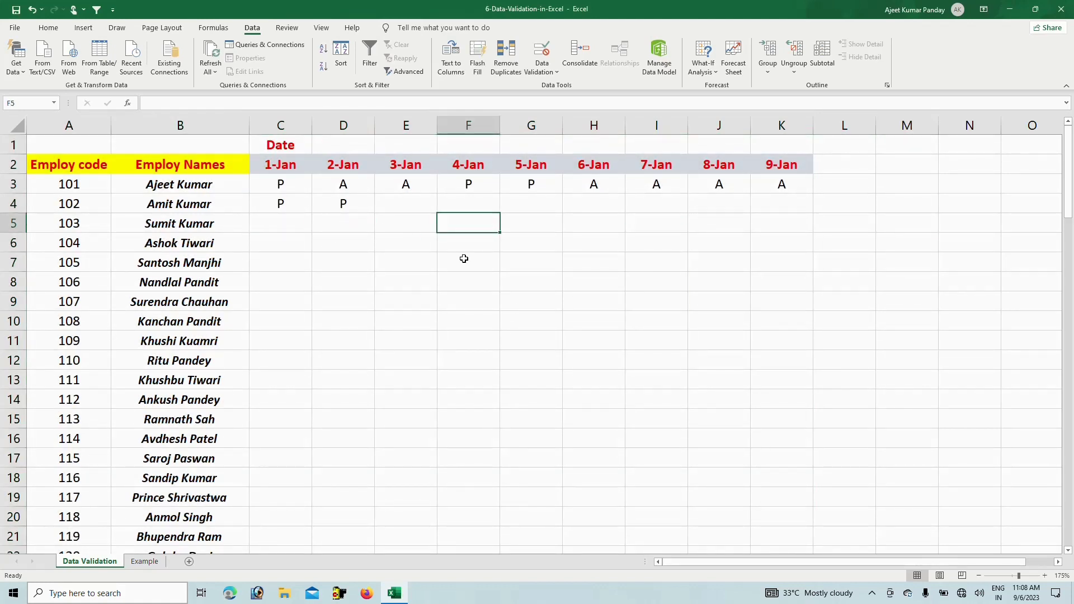